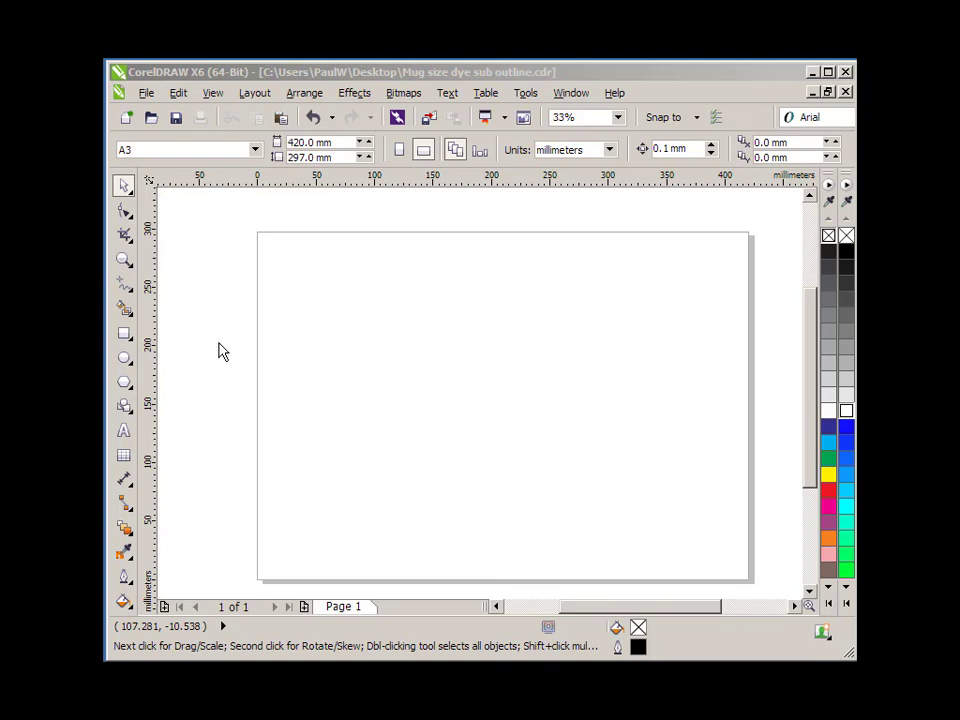
Create a page-sized rectangle, fill it solid blue (#0033FF), and deselect it
double_click(124, 334)
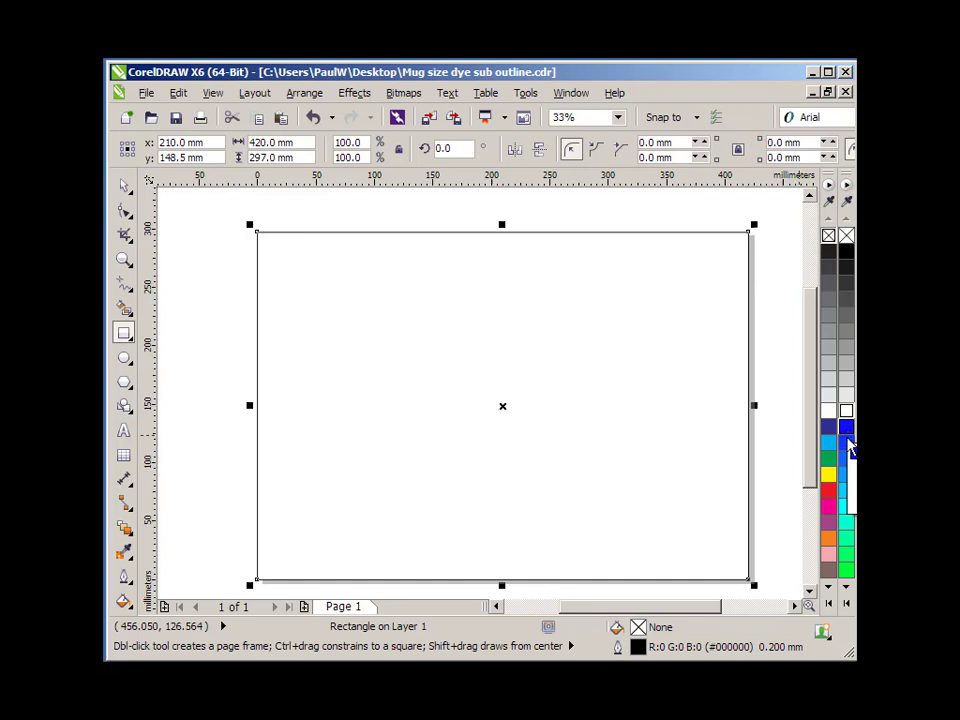
left_click(846, 445)
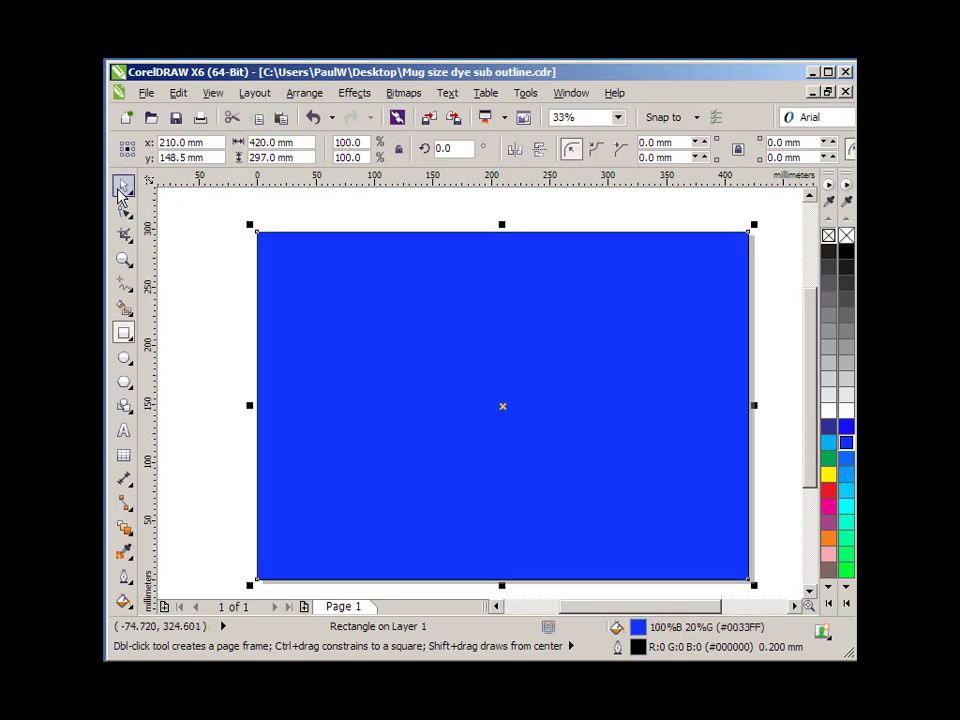
left_click(122, 188)
left_click(197, 218)
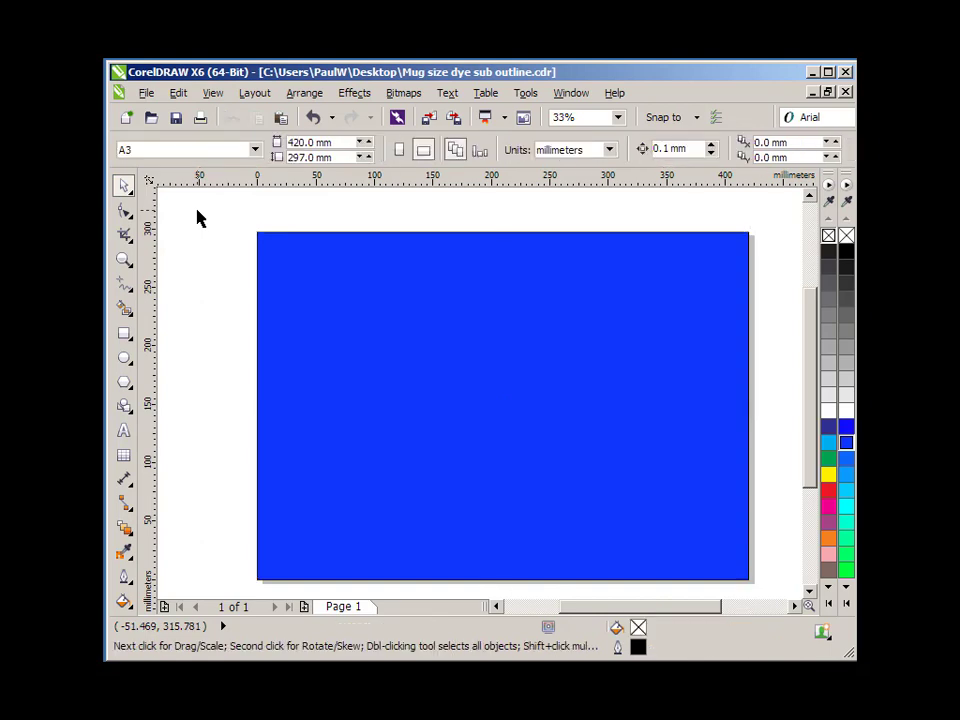
Import the scan SKM_C3681708112581.tif and place it over the blue rectangle
left_click(146, 93)
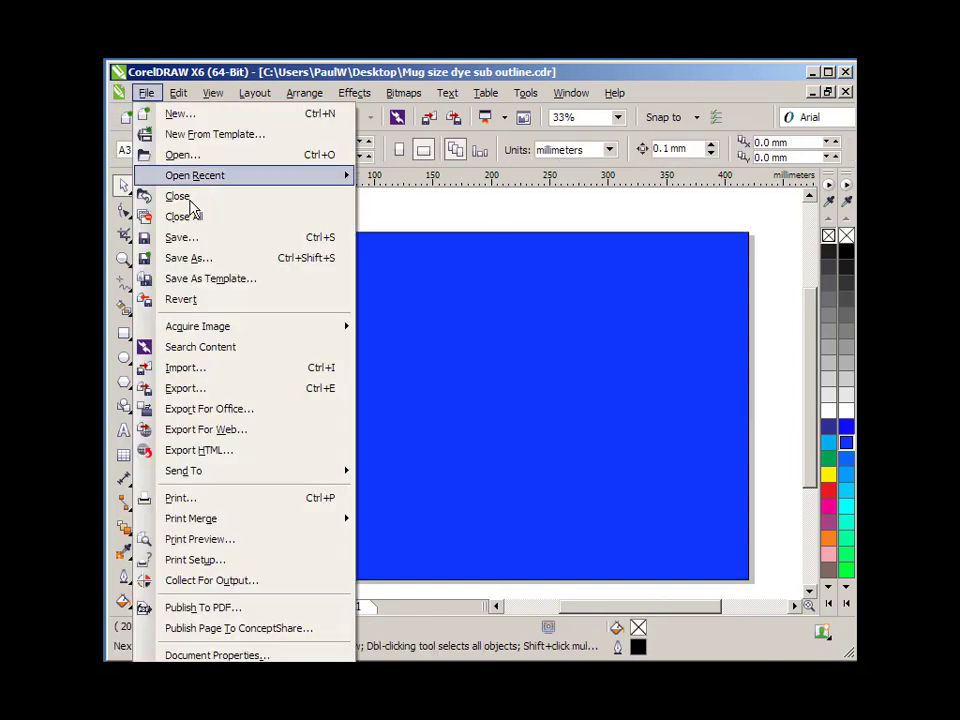
left_click(186, 372)
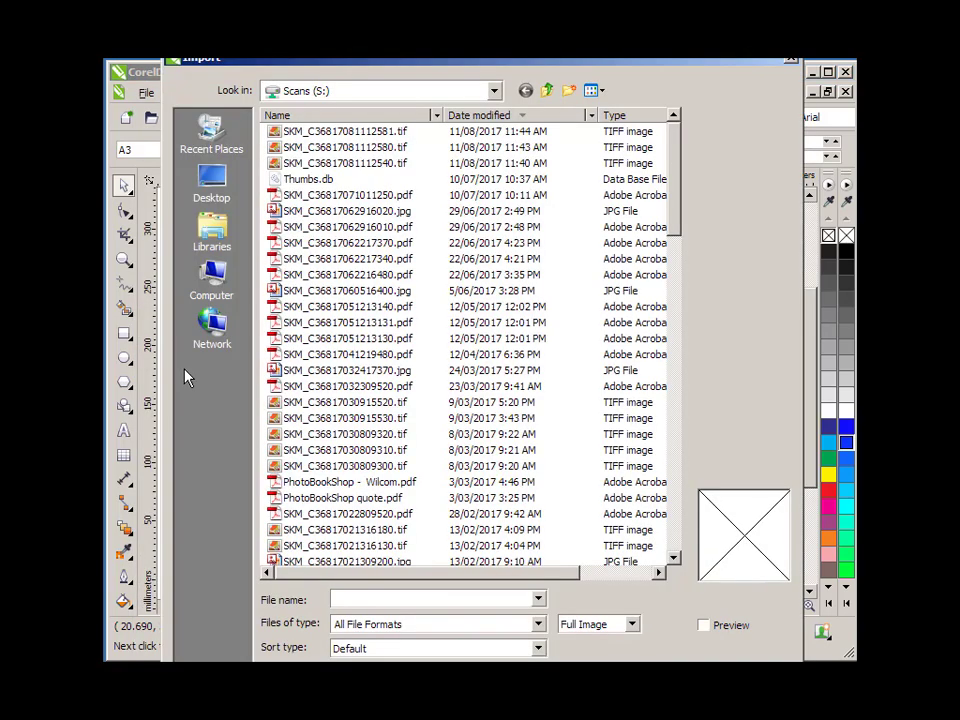
left_click(333, 136)
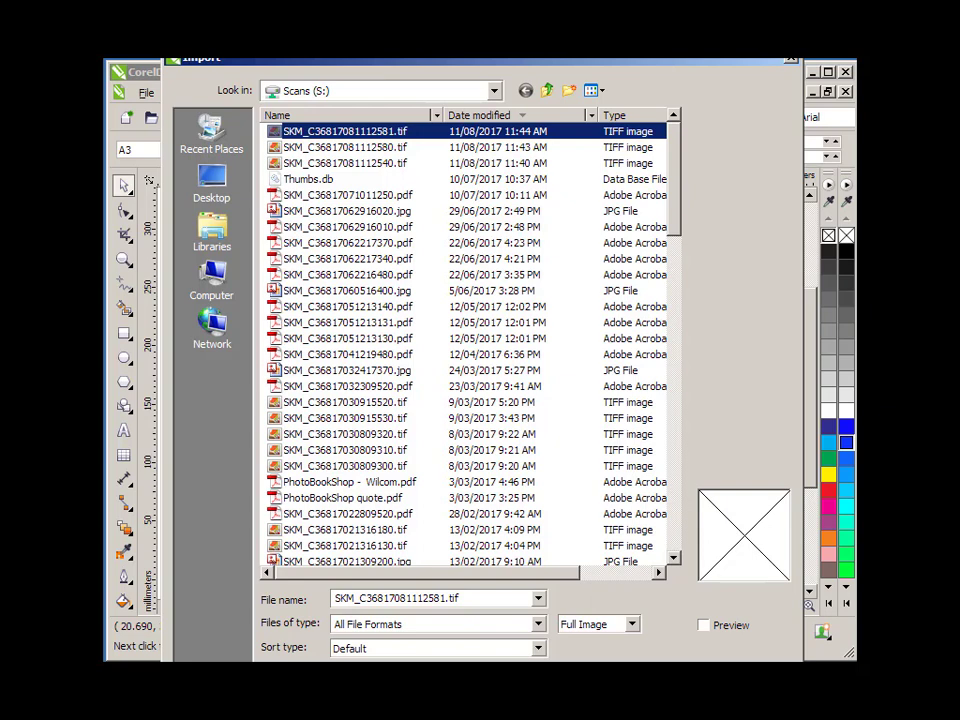
key("Return")
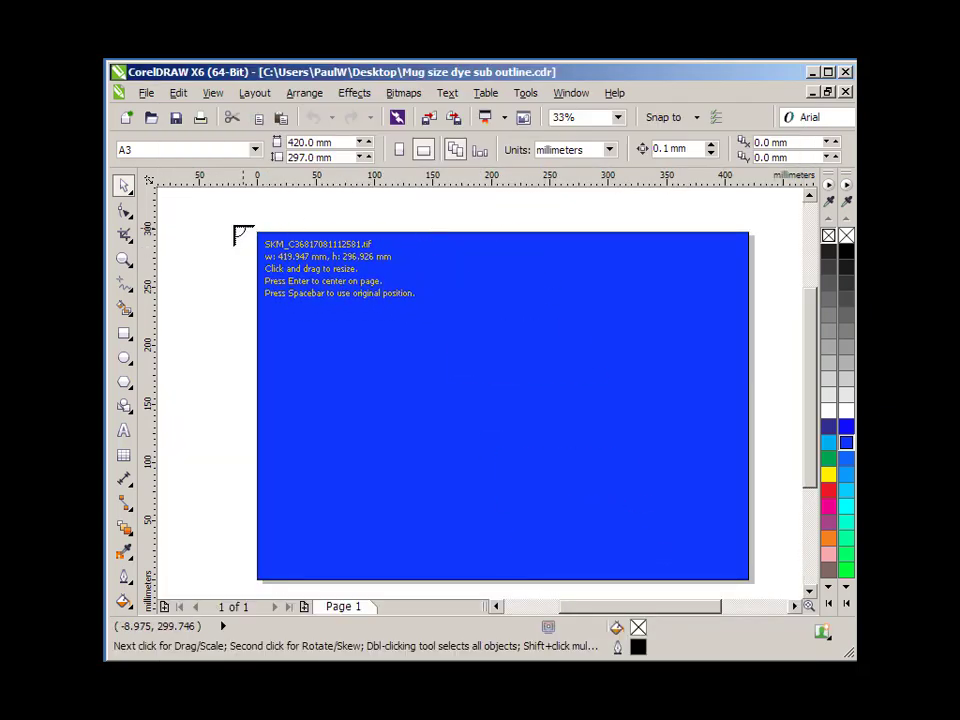
left_click(218, 204)
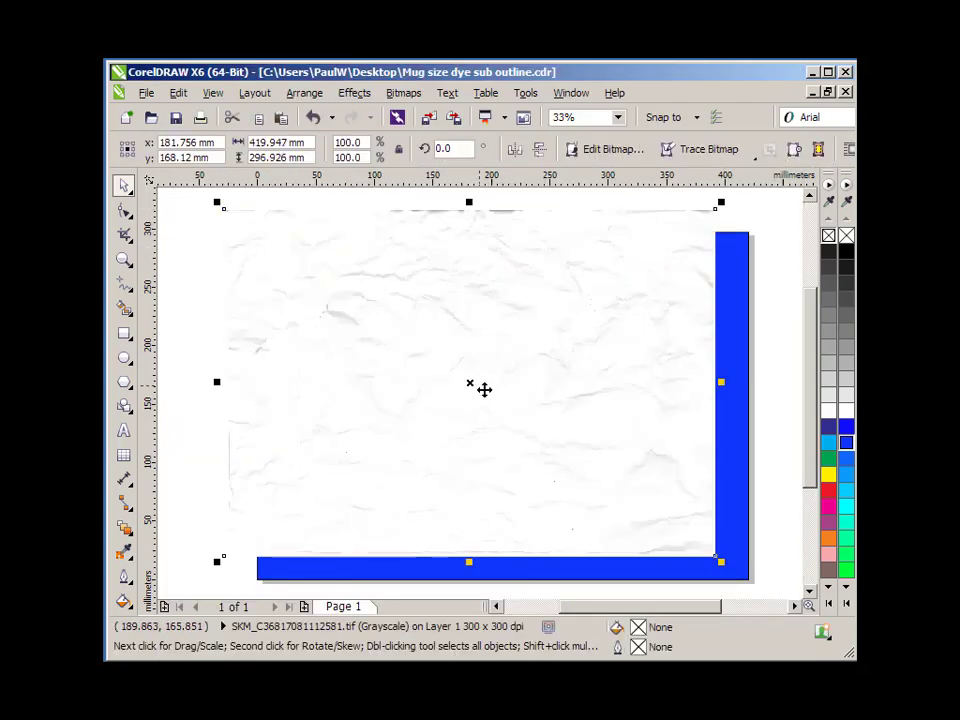
left_click_drag(470, 382, 482, 389)
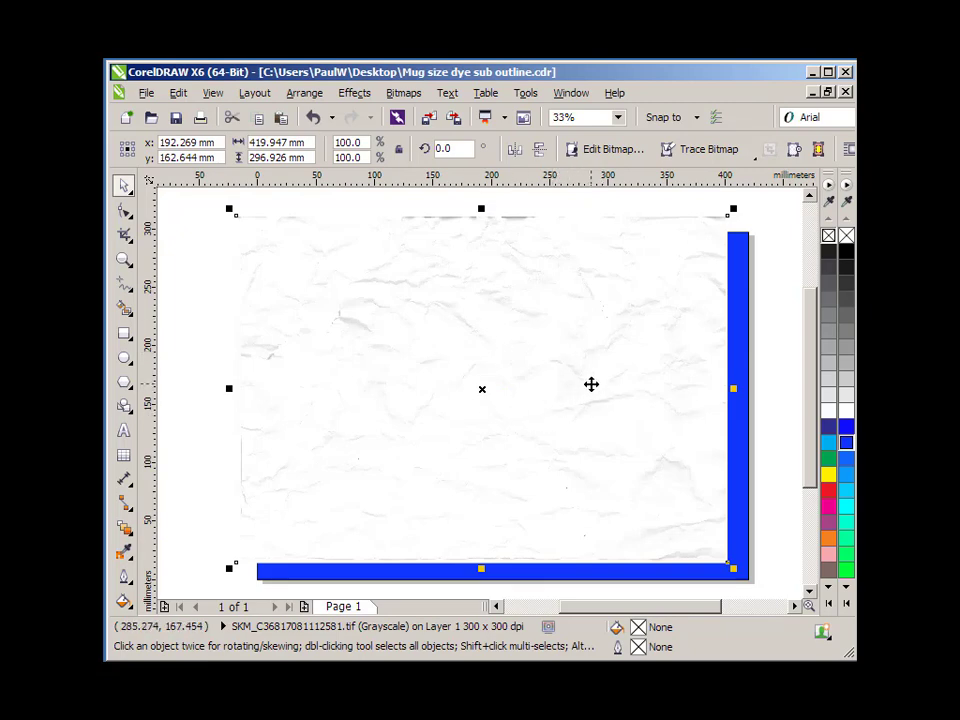
Apply Auto Adjust to the crumpled-paper scan so its creases show as dark contrast
left_click(401, 93)
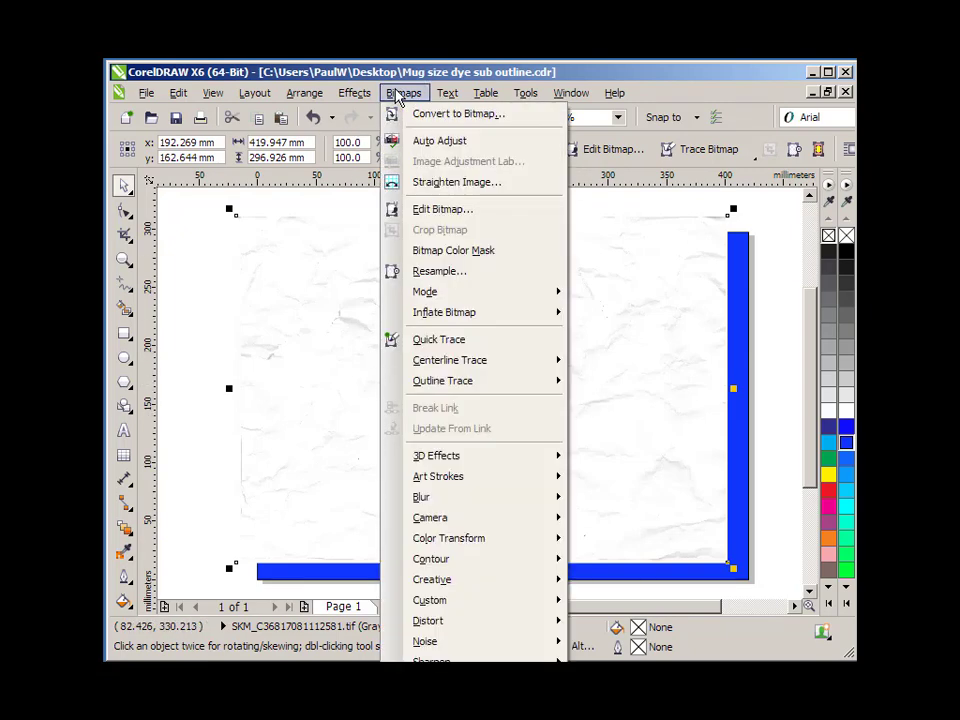
left_click(440, 142)
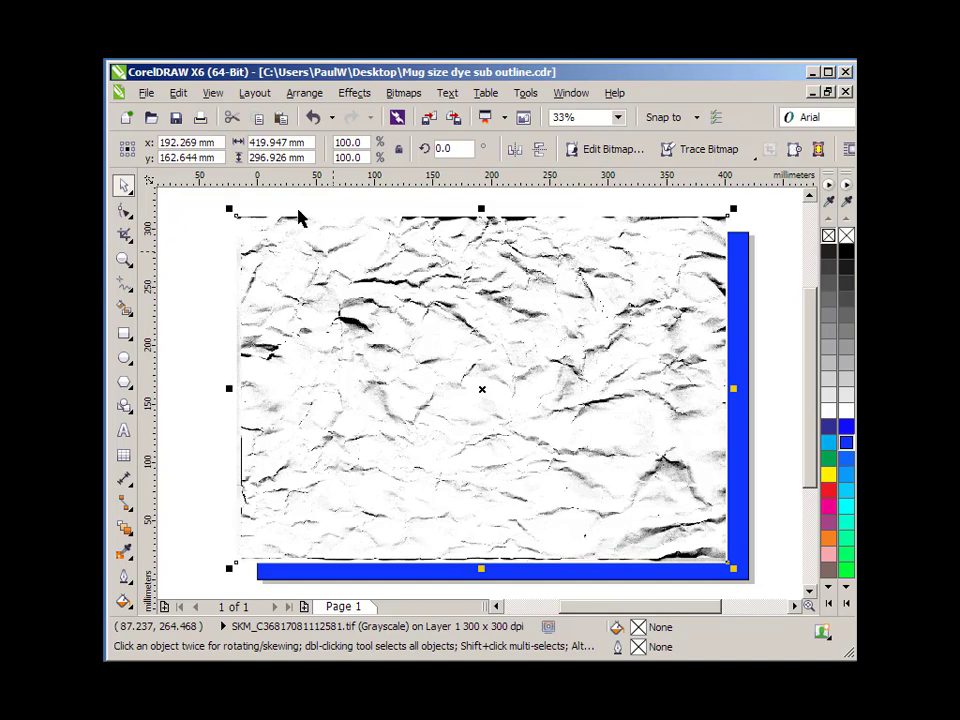
Convert the scan to a Black and White (1-bit) bitmap
left_click(404, 95)
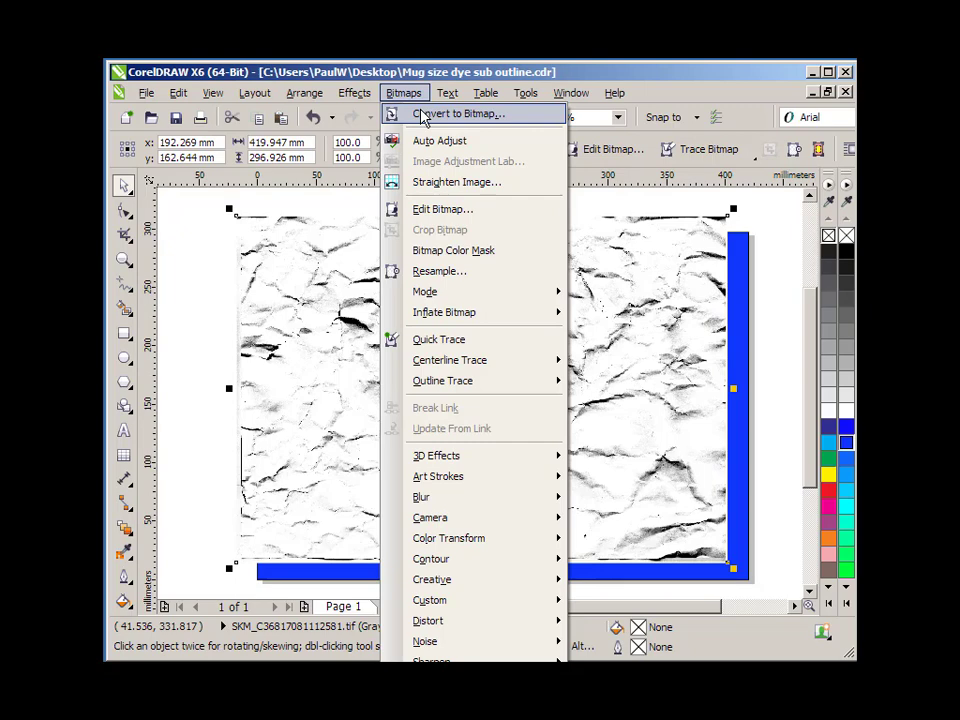
left_click(455, 114)
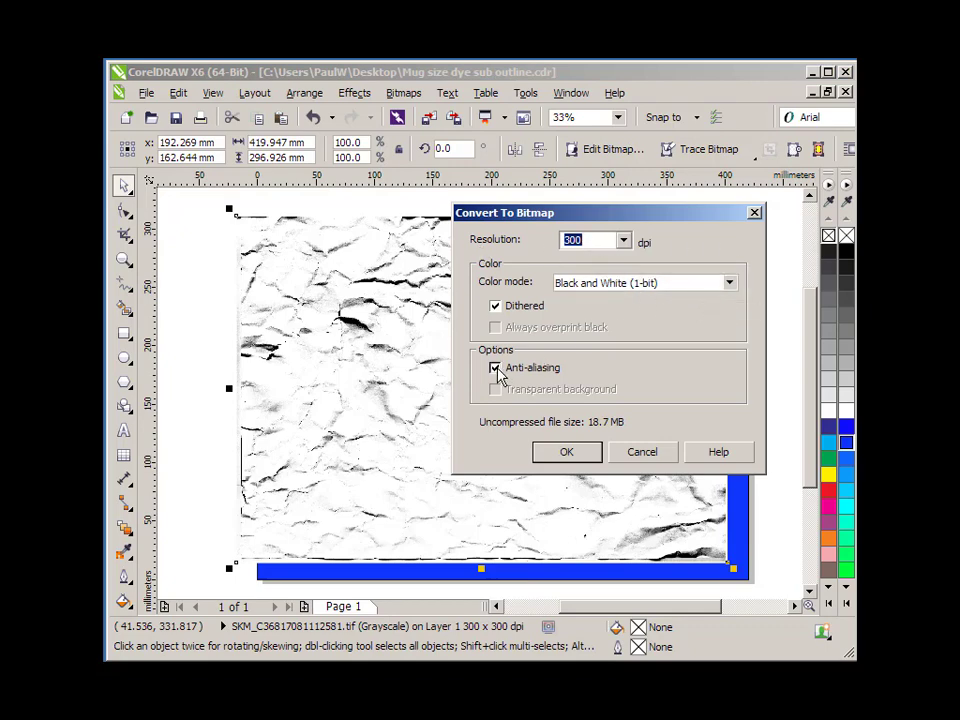
left_click(566, 454)
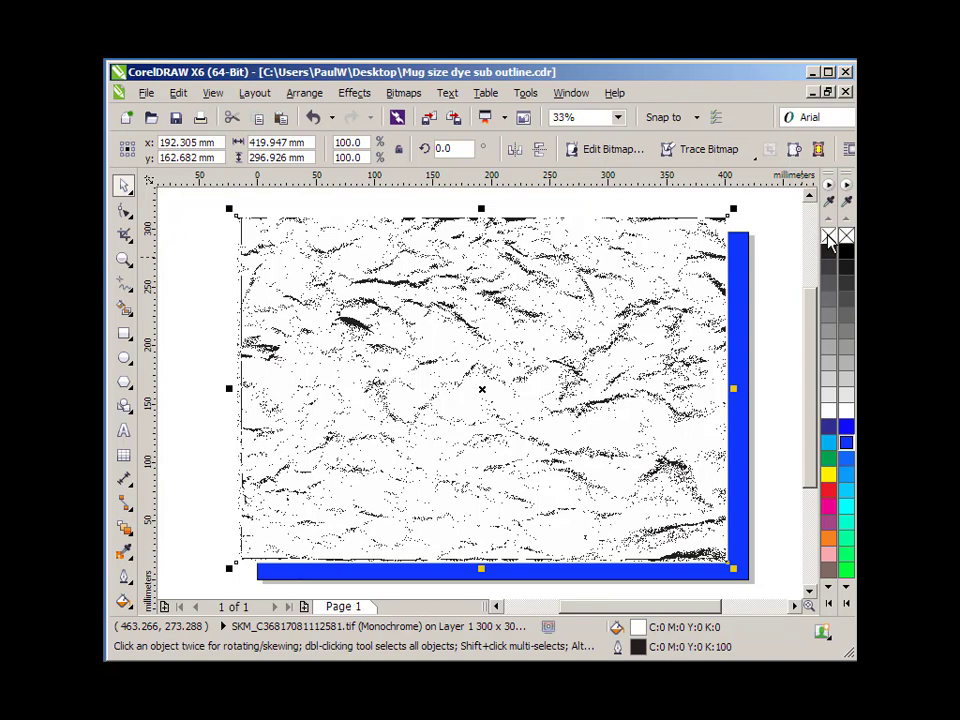
Give the 1-bit texture No Fill, align it over the rectangle, and keep the speckles black
left_click(829, 238)
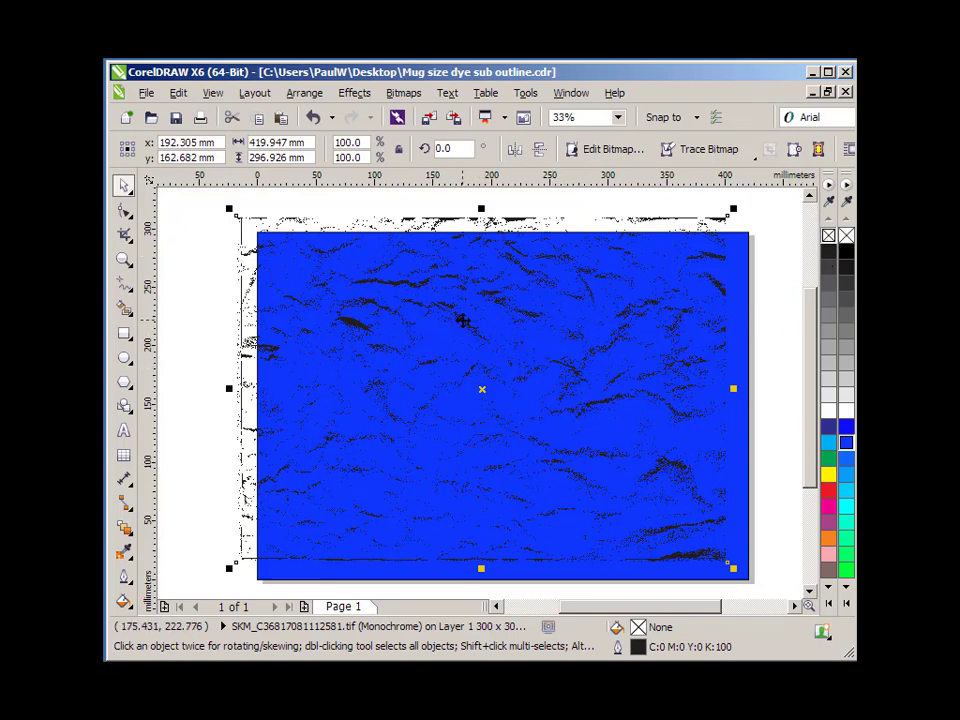
left_click_drag(463, 320, 483, 333)
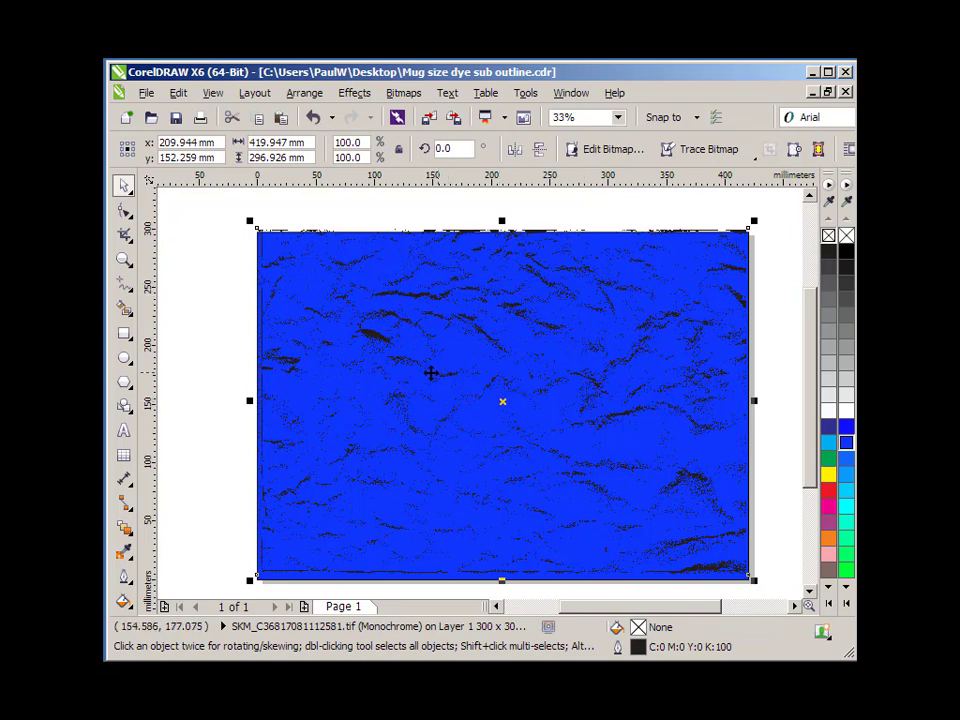
right_click(829, 414)
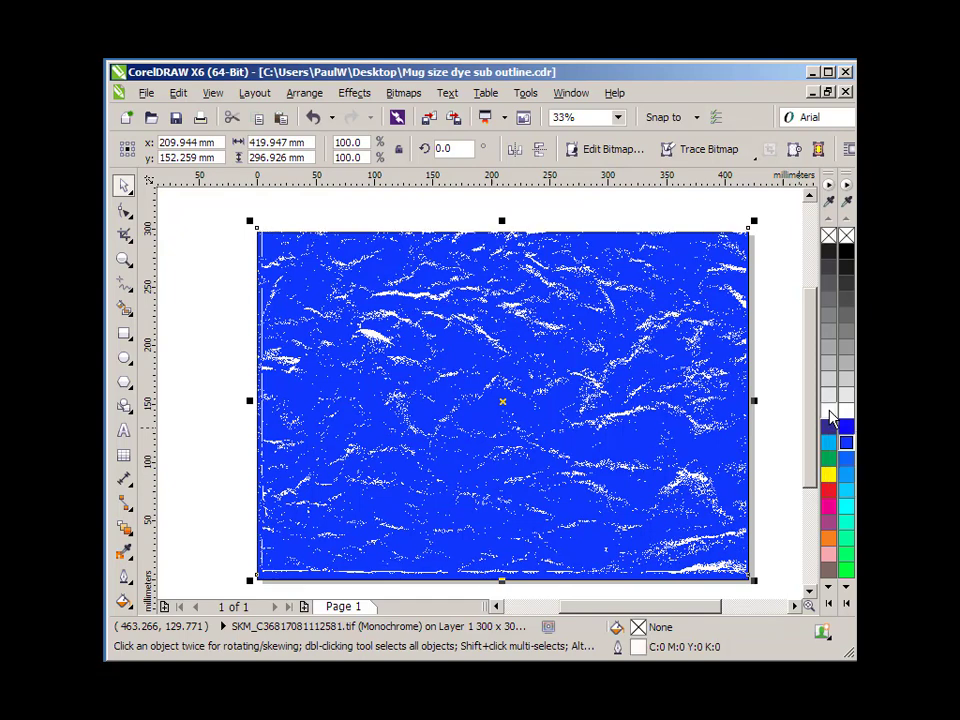
right_click(829, 254)
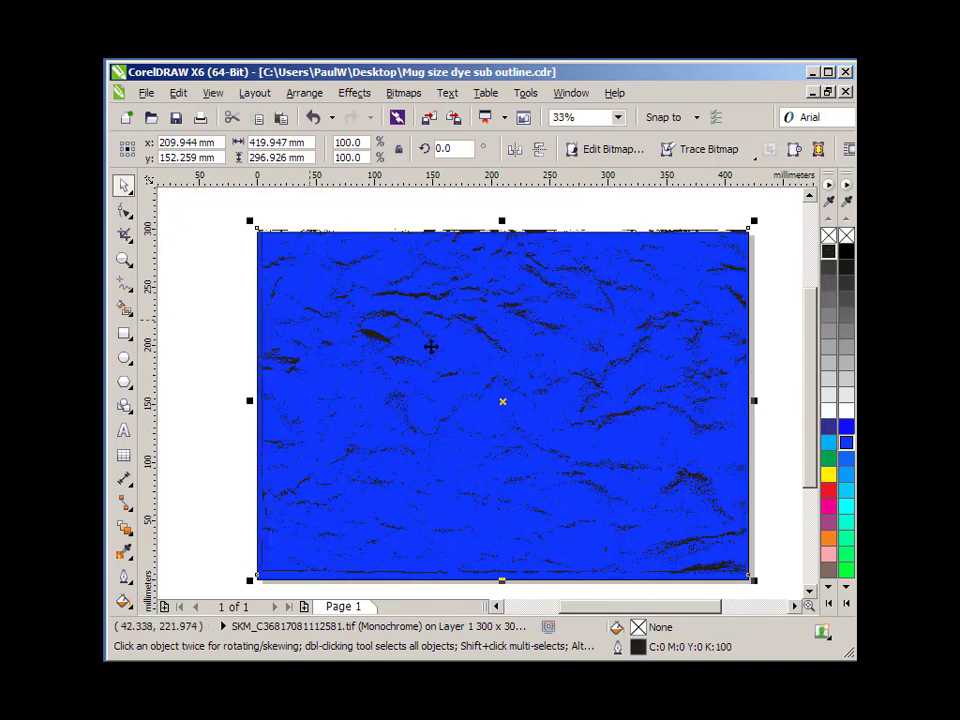
Move the texture aside and remove the blue rectangle
left_click_drag(414, 303, 487, 383)
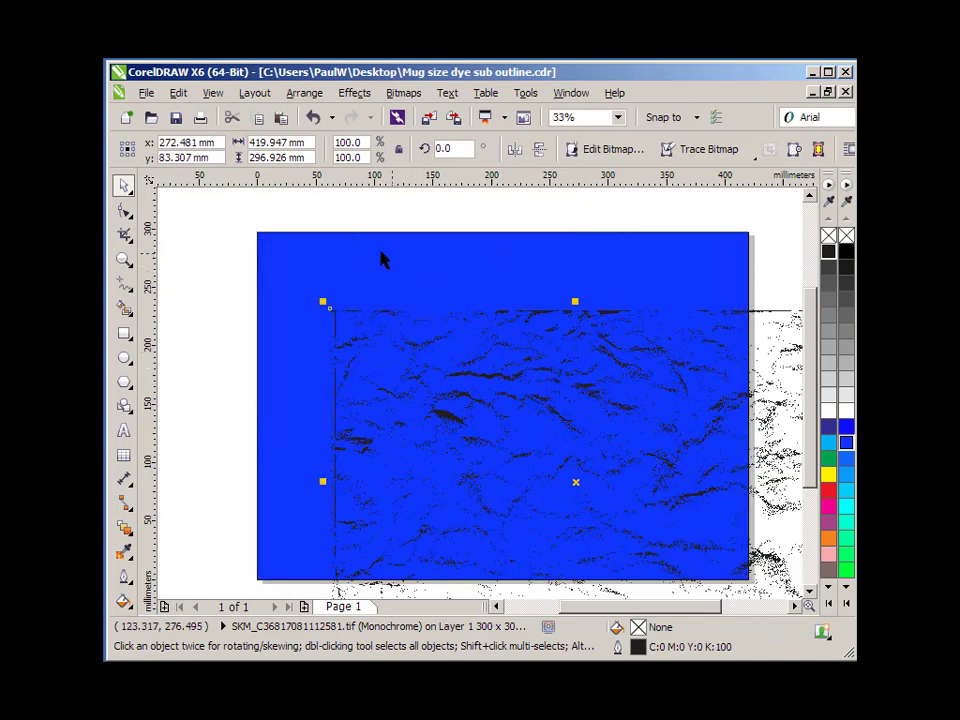
left_click(290, 264)
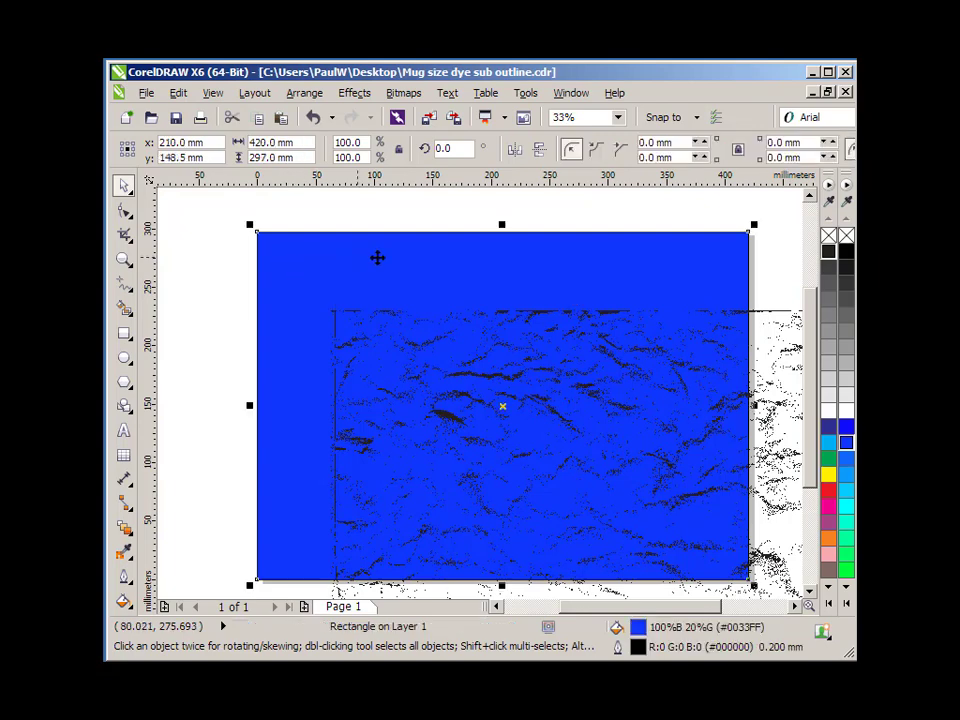
key("ctrl+z")
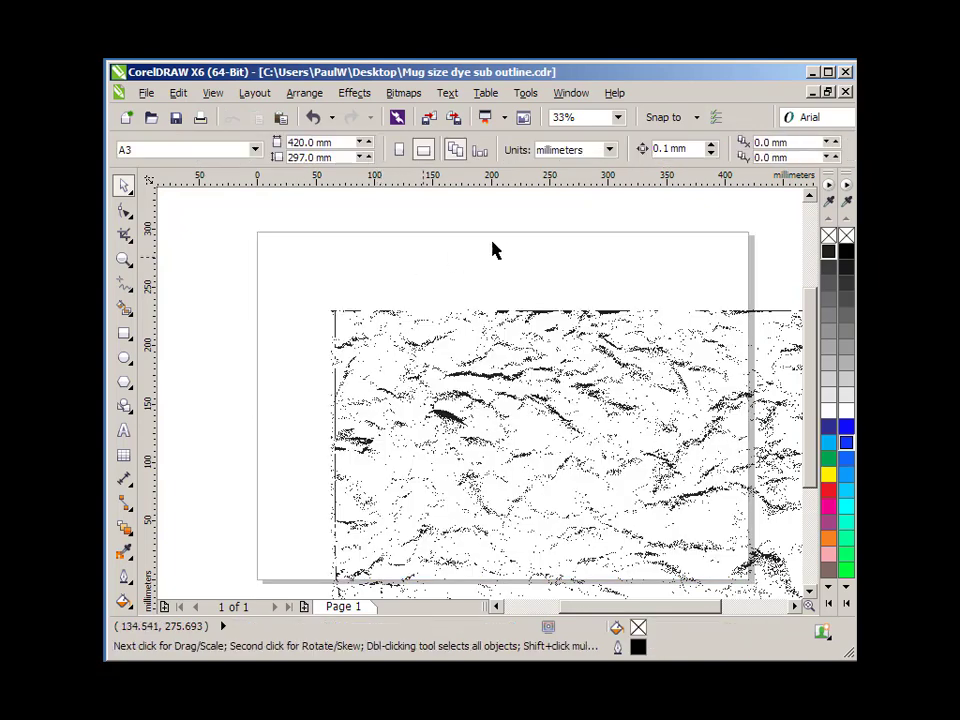
Add the artistic text 'DISTRESSED' near the page's top left, fixing the typo
left_click(124, 428)
left_click(347, 266)
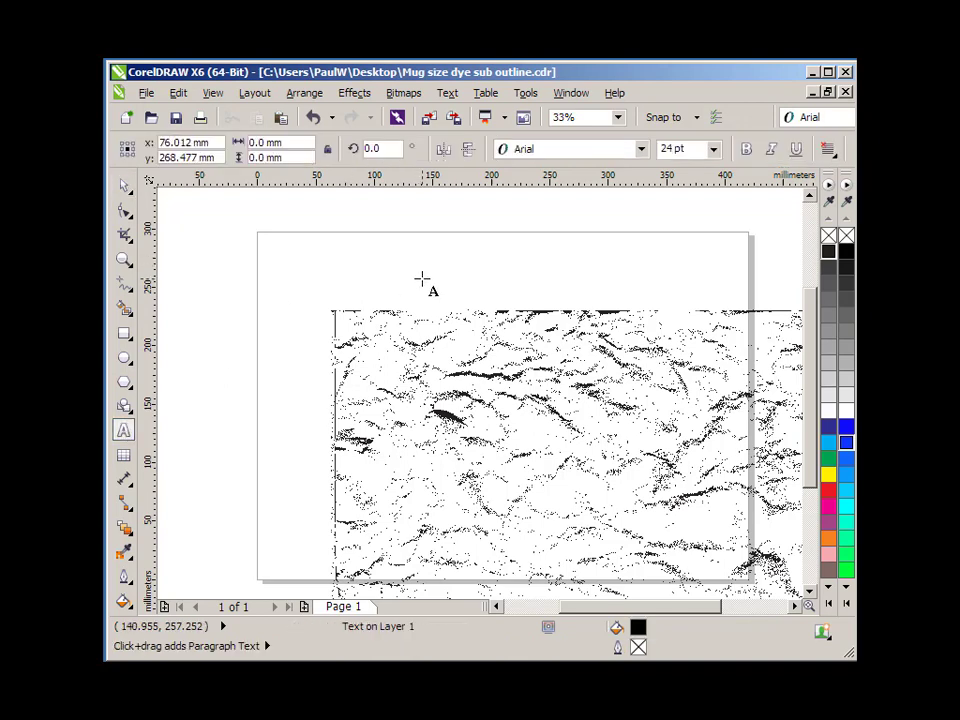
type("DISTER")
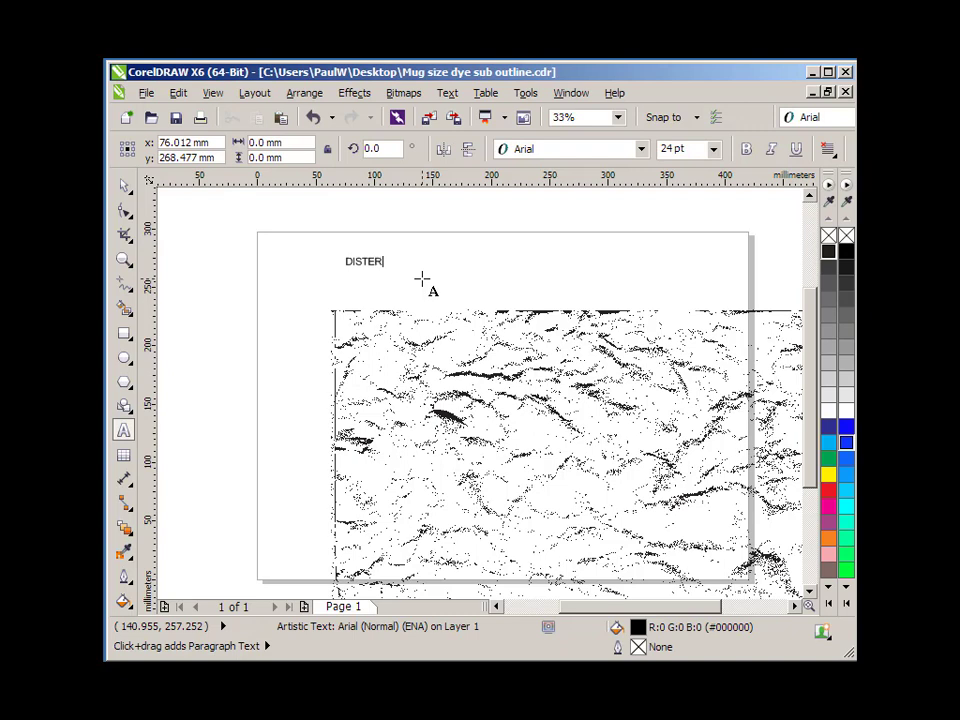
type("ESSED")
left_click(354, 268)
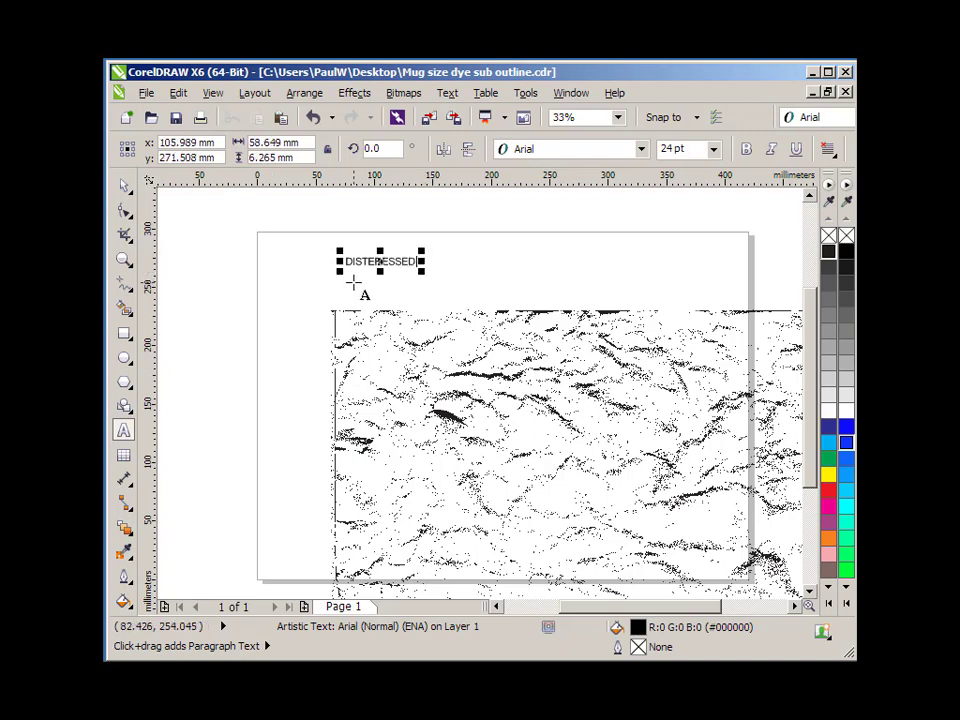
left_click(378, 261)
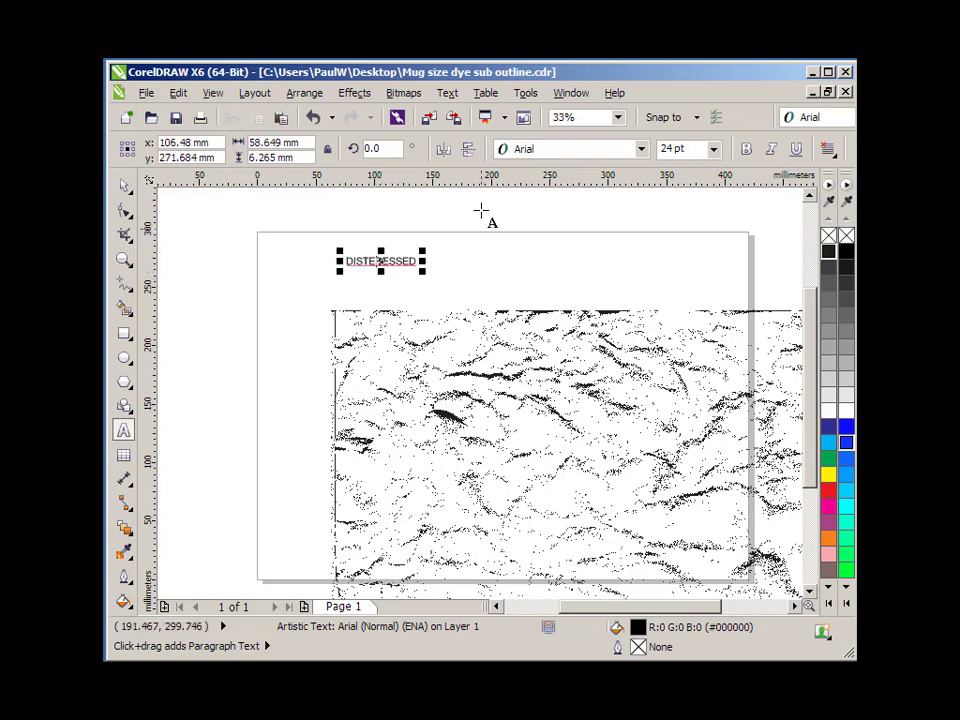
key("BackSpace")
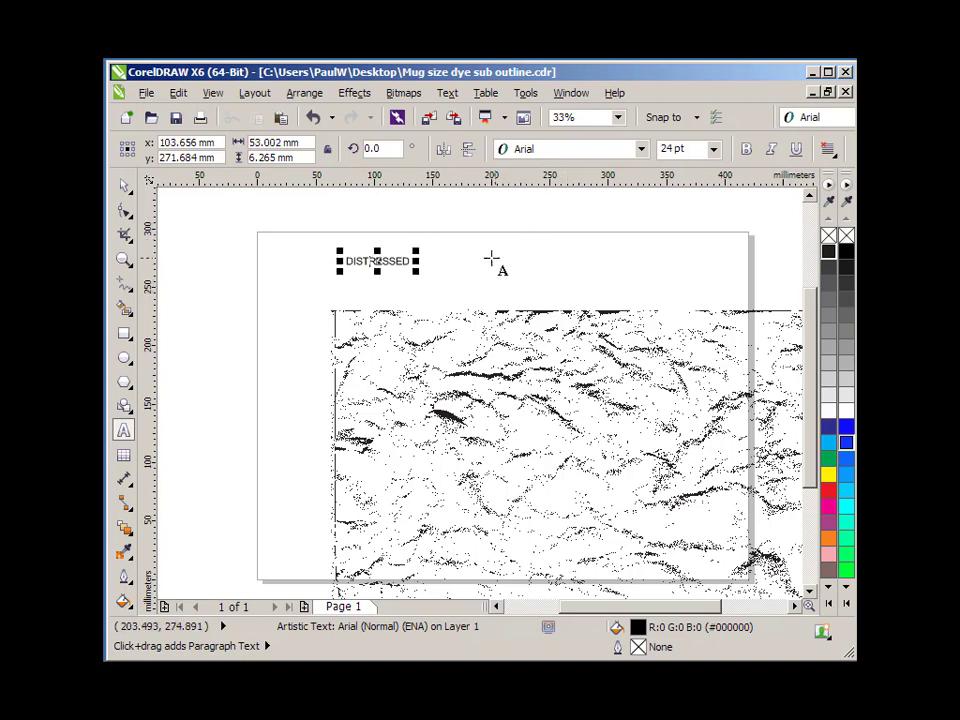
left_click(487, 250)
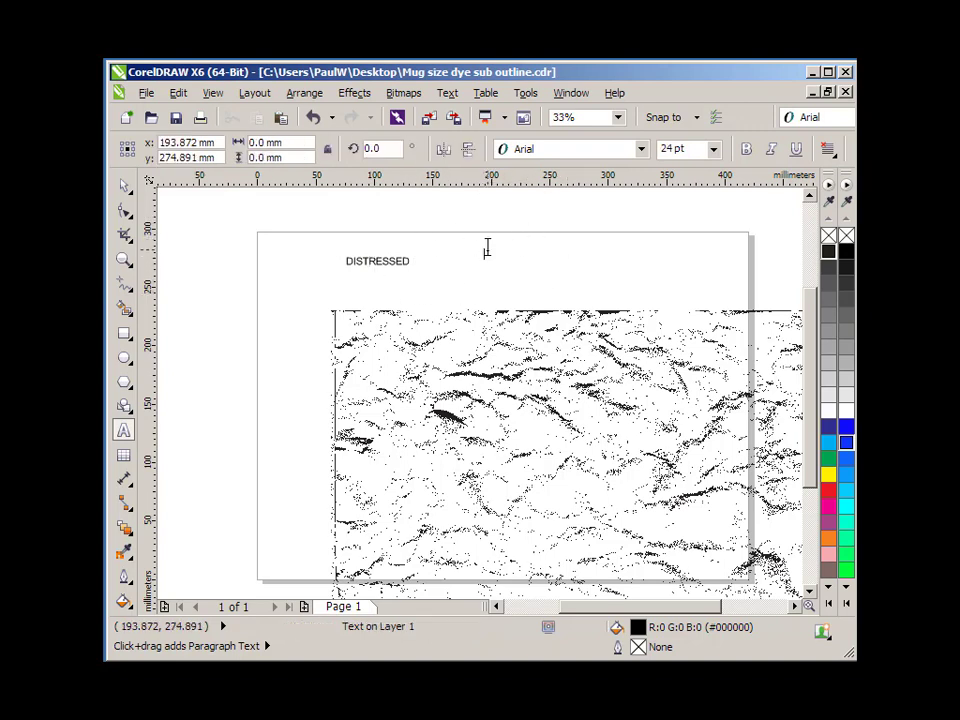
Enlarge the DISTRESSED text to about 636% and stretch it taller
left_click(123, 185)
left_click(380, 270)
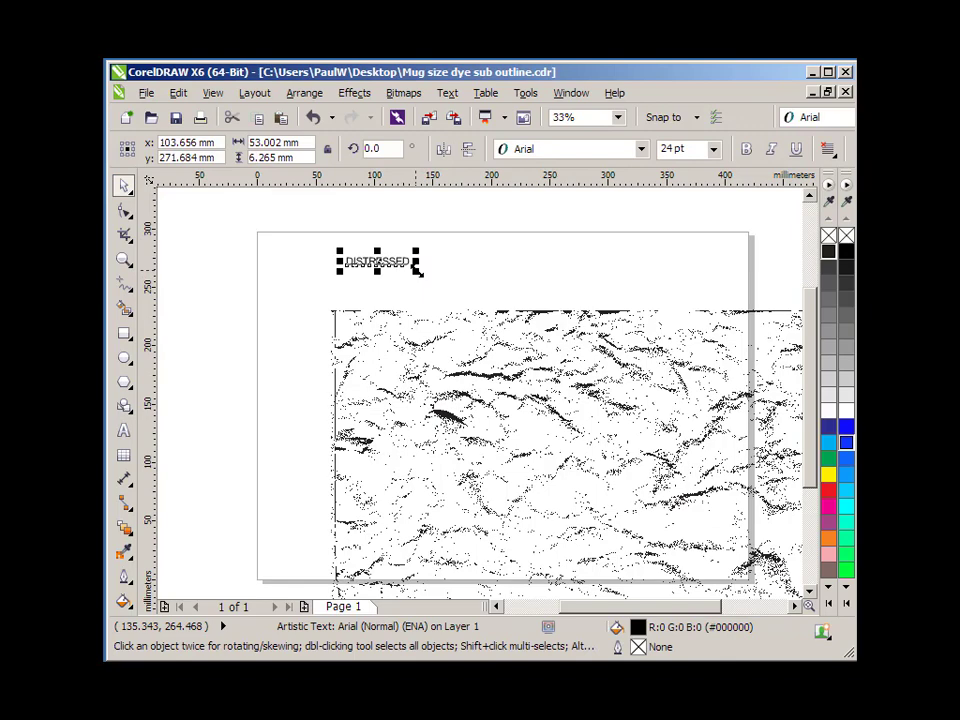
left_click_drag(415, 269, 741, 405)
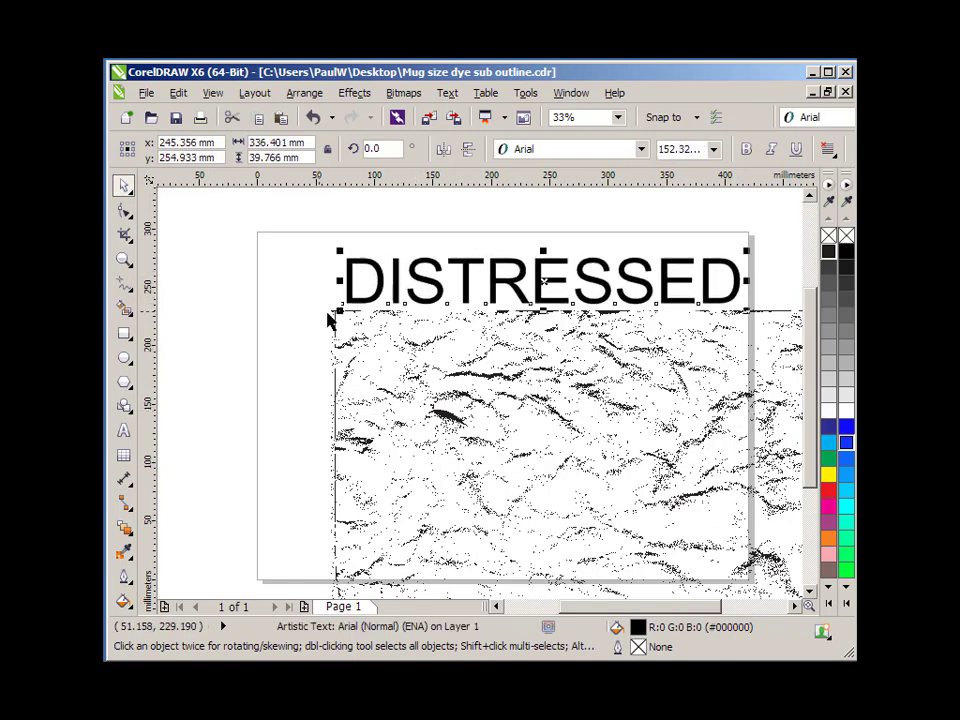
left_click_drag(340, 315, 263, 350)
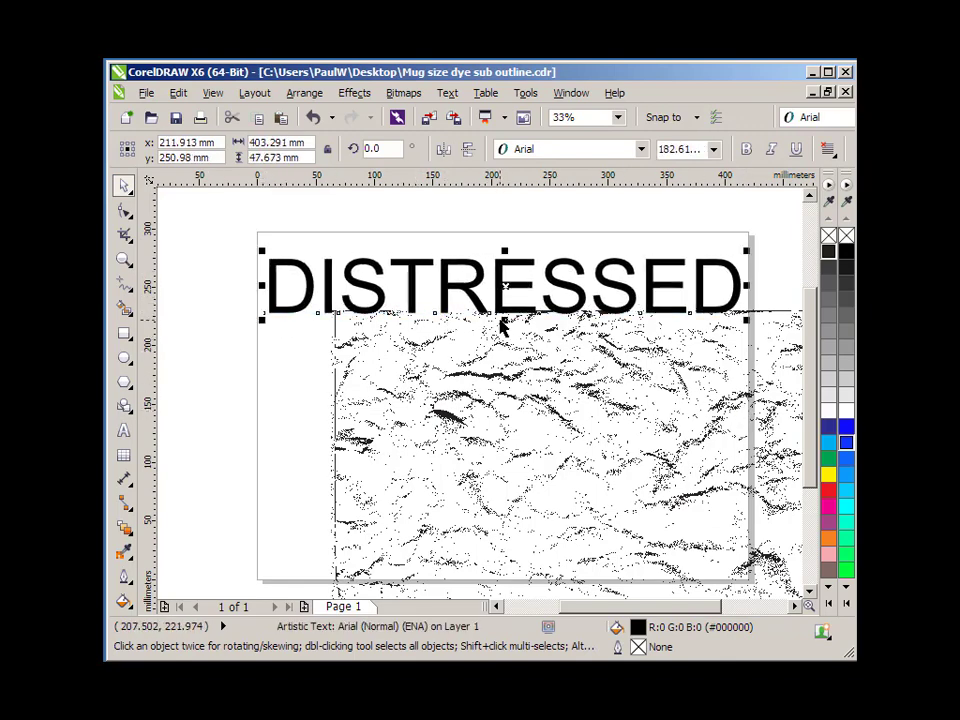
left_click_drag(501, 318, 501, 403)
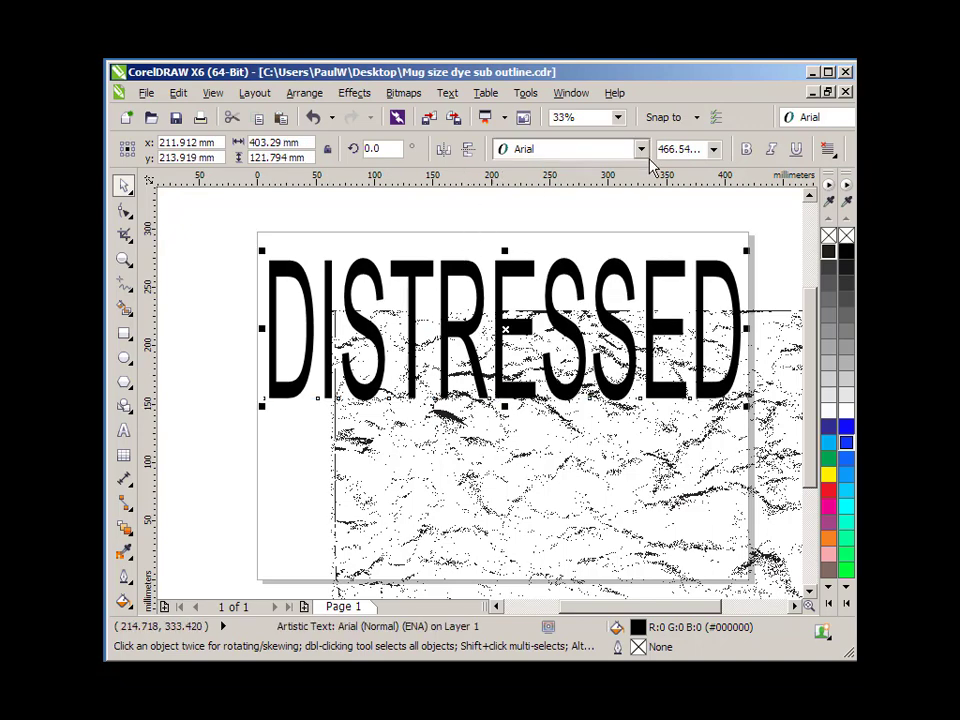
Set the text in Bauhaus 93 and stretch it wider and taller across the page
left_click(641, 149)
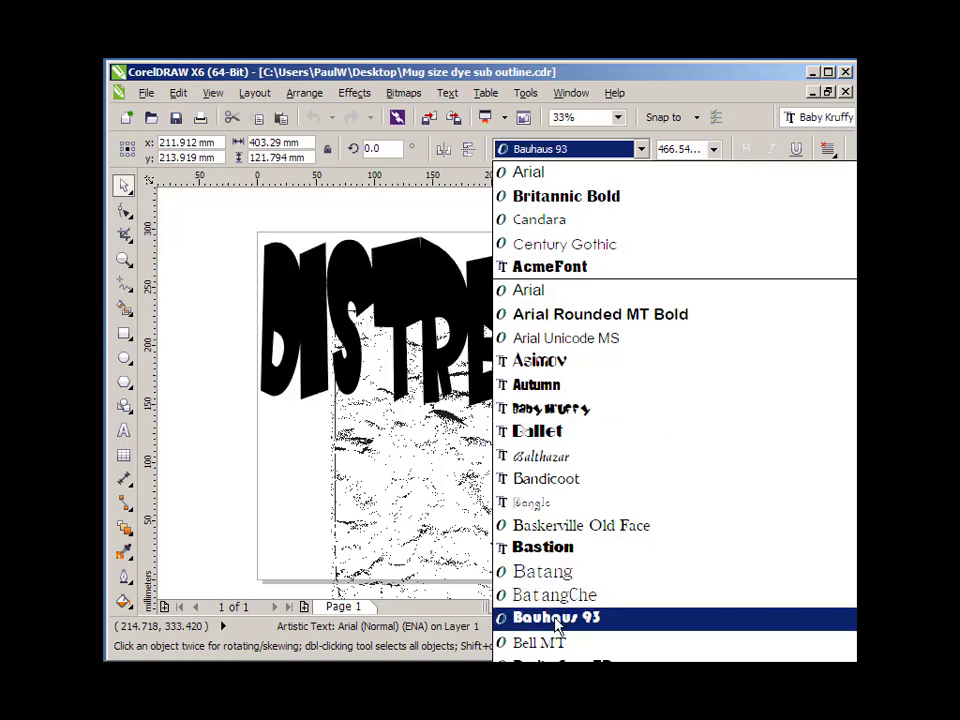
left_click(588, 617)
left_click_drag(656, 333, 738, 333)
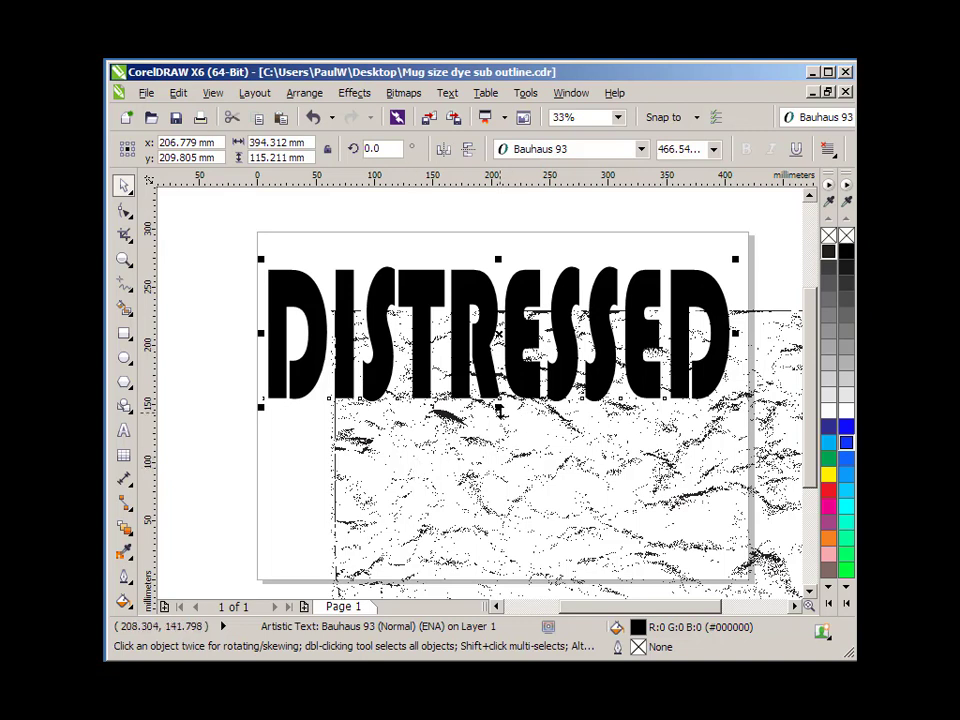
left_click_drag(496, 410, 502, 443)
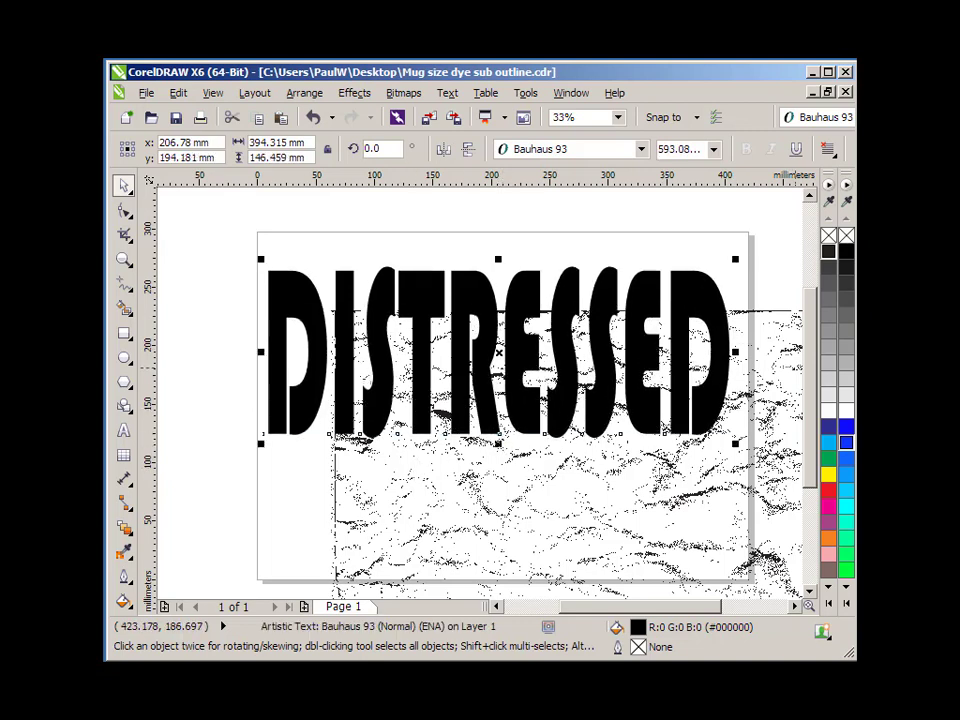
Fill the DISTRESSED text with blue #0066FF and nudge it slightly up and right
left_click(846, 459)
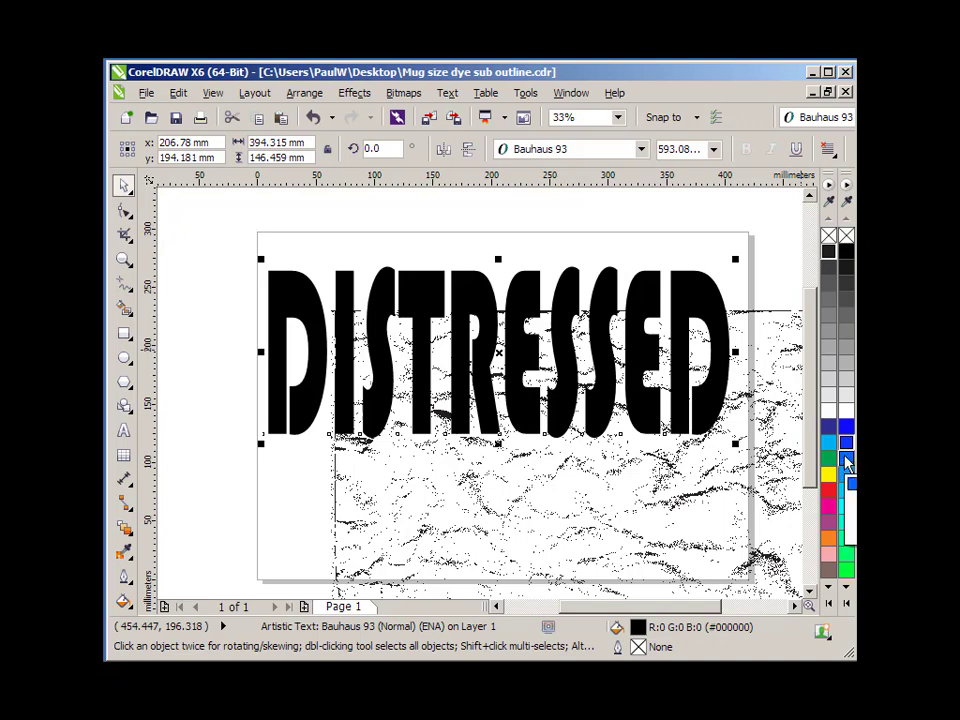
left_click(847, 459)
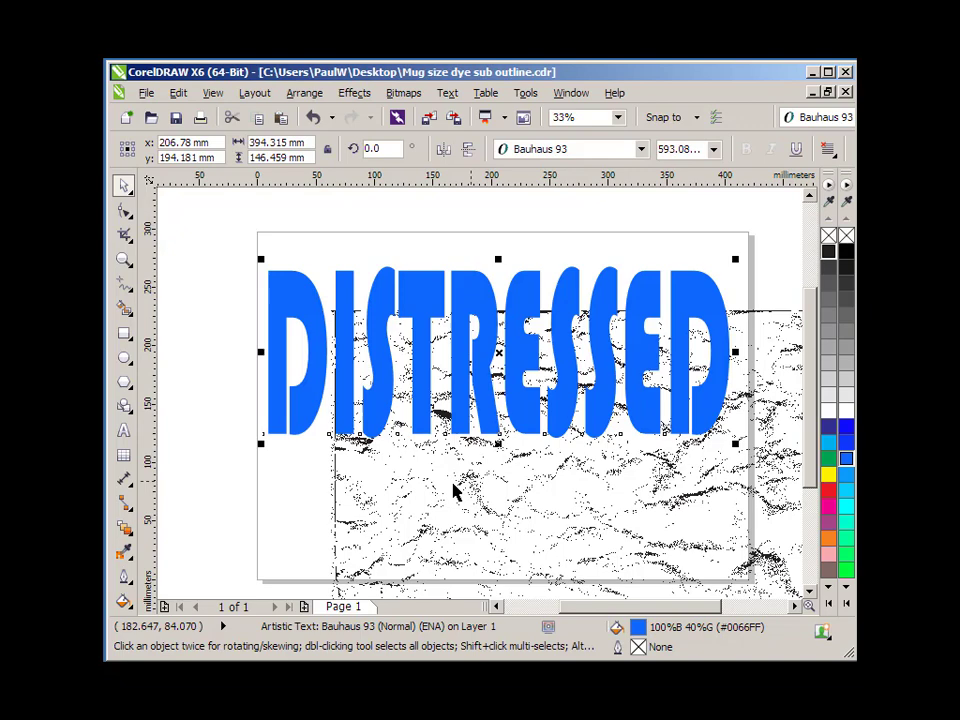
left_click_drag(422, 294, 431, 279)
Squash the speckle texture to 65.9% height and move it under the letters' lower half
left_click(450, 514)
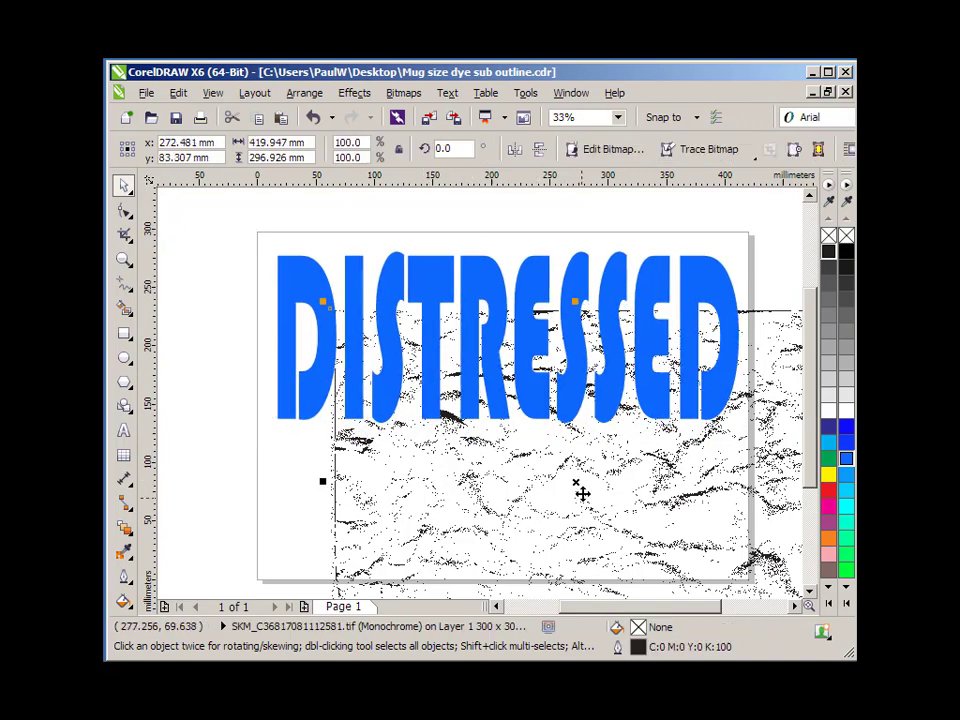
left_click_drag(570, 480, 505, 413)
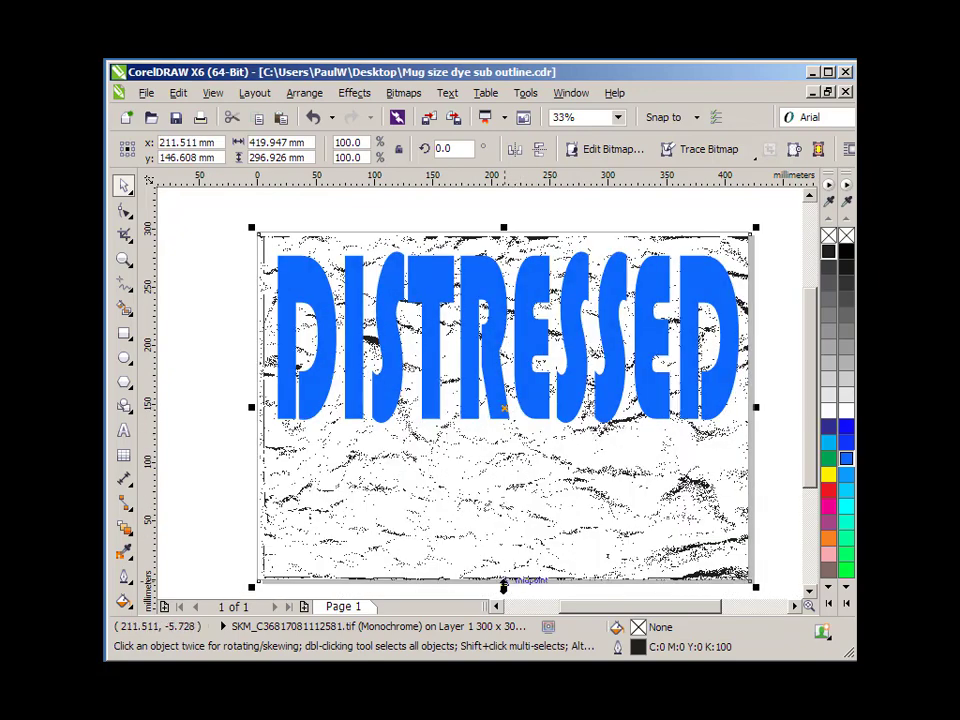
left_click_drag(504, 580, 500, 483)
left_click_drag(484, 437, 481, 566)
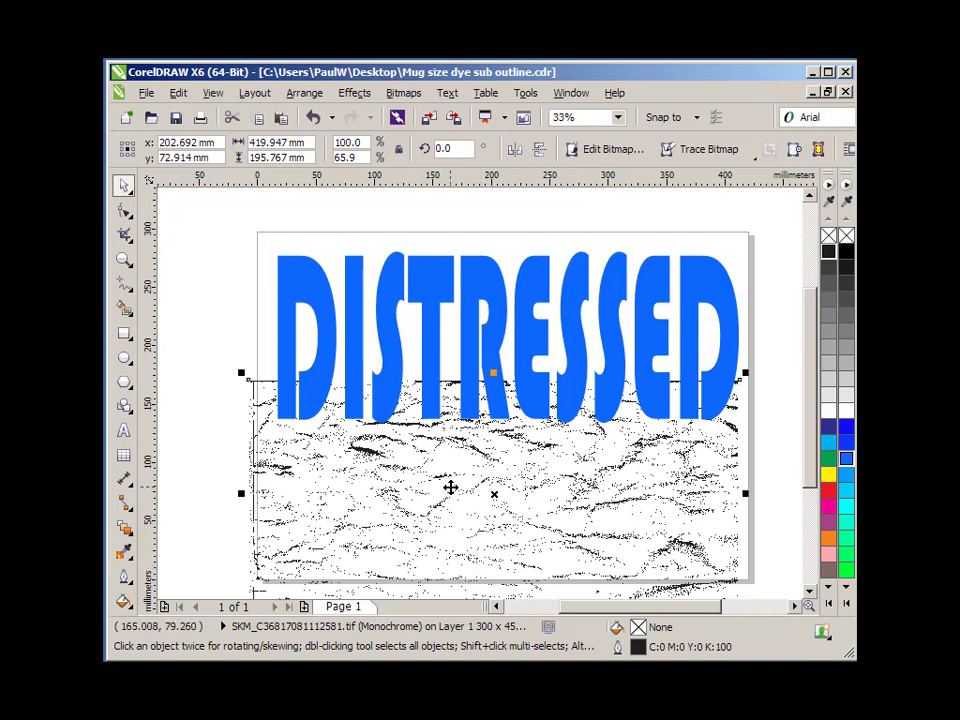
left_click(403, 93)
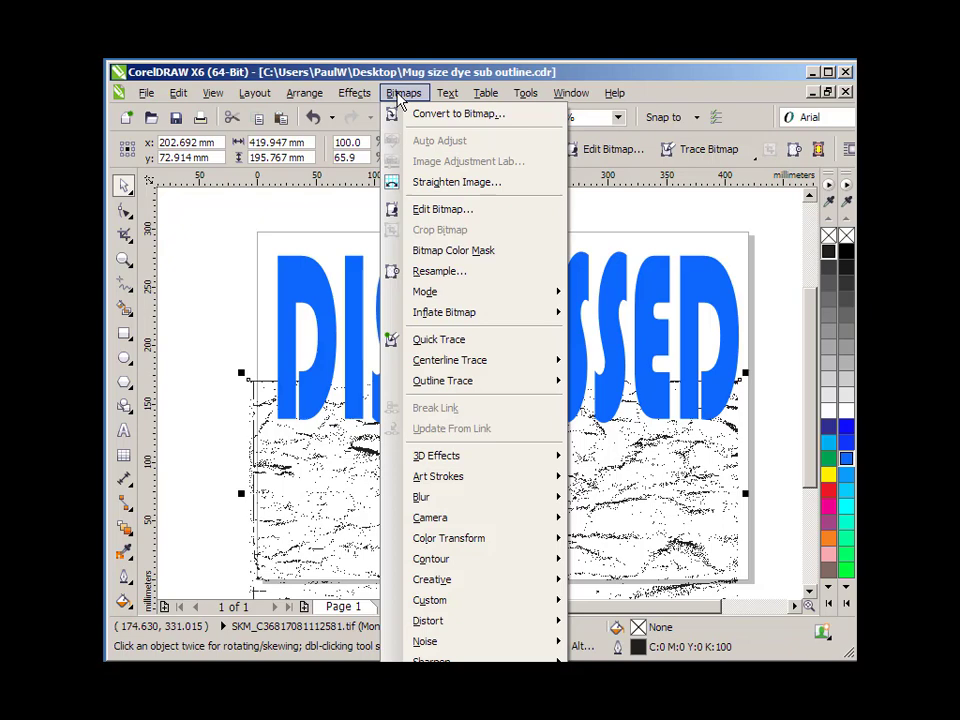
PowerClip the speckle texture inside the DISTRESSED text with Place Inside Frame
mouse_move(356, 95)
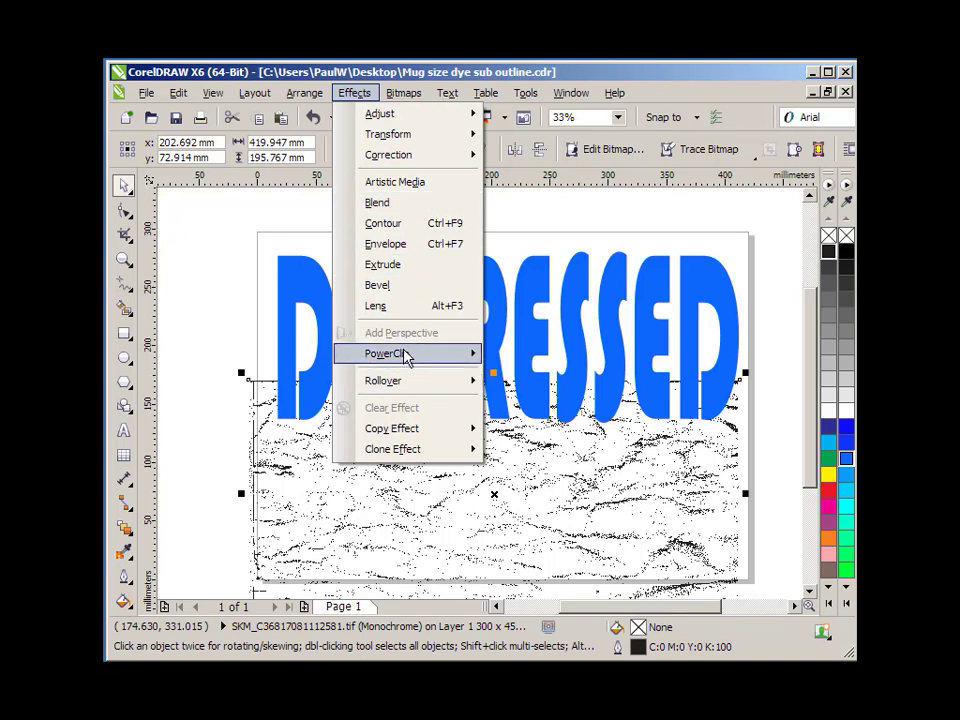
mouse_move(401, 367)
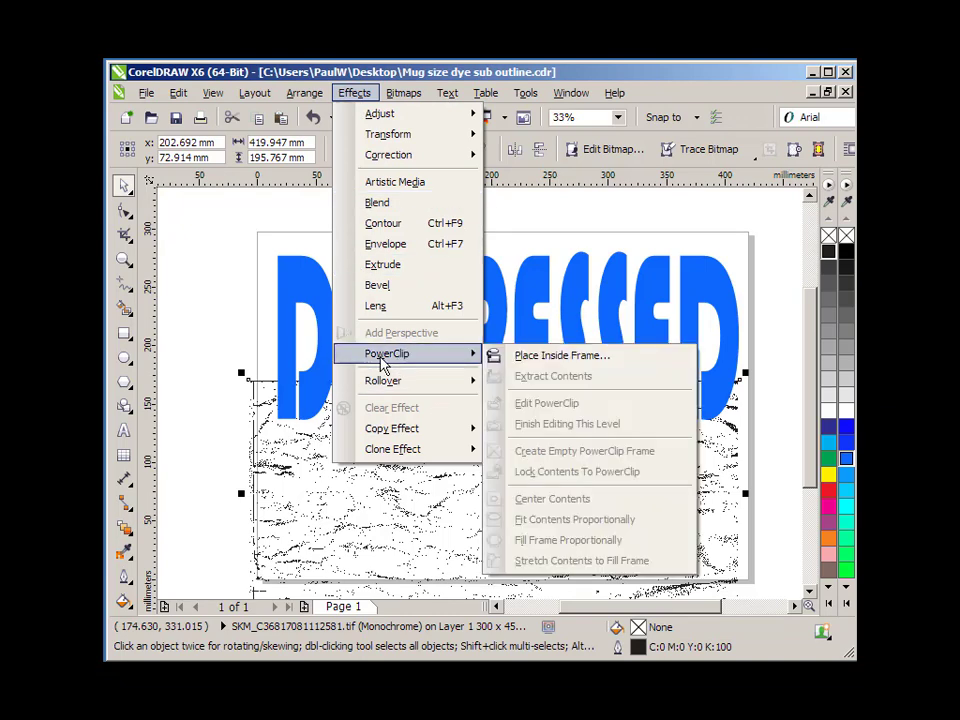
left_click(555, 358)
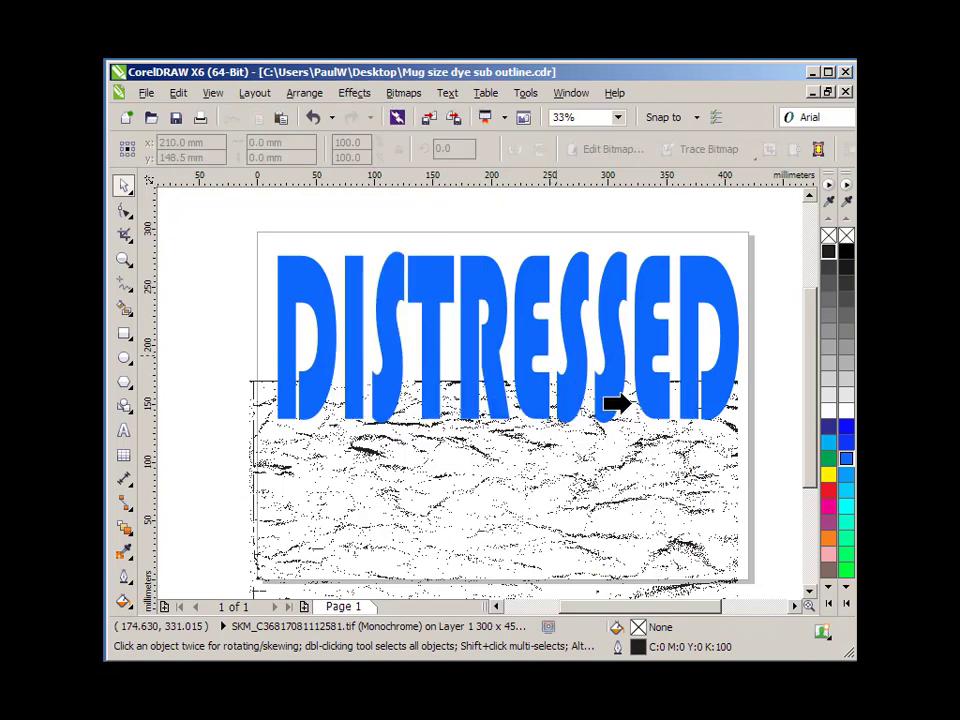
left_click(293, 281)
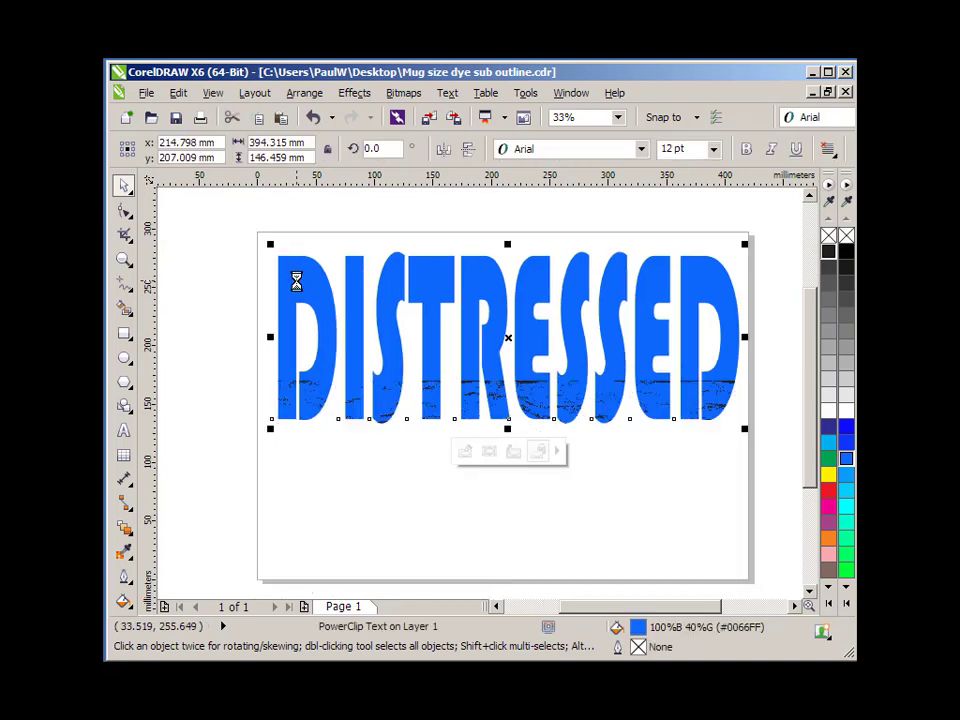
Edit the PowerClip, moving and resizing the texture to 401.596 × 155.543 mm over all letters
right_click(480, 278)
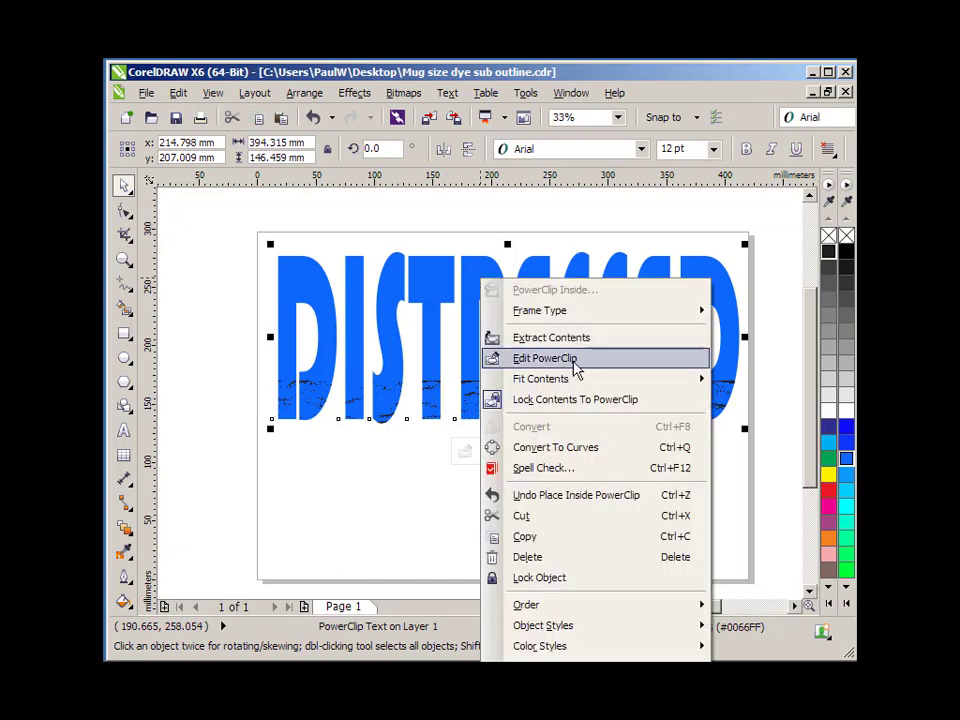
left_click(561, 371)
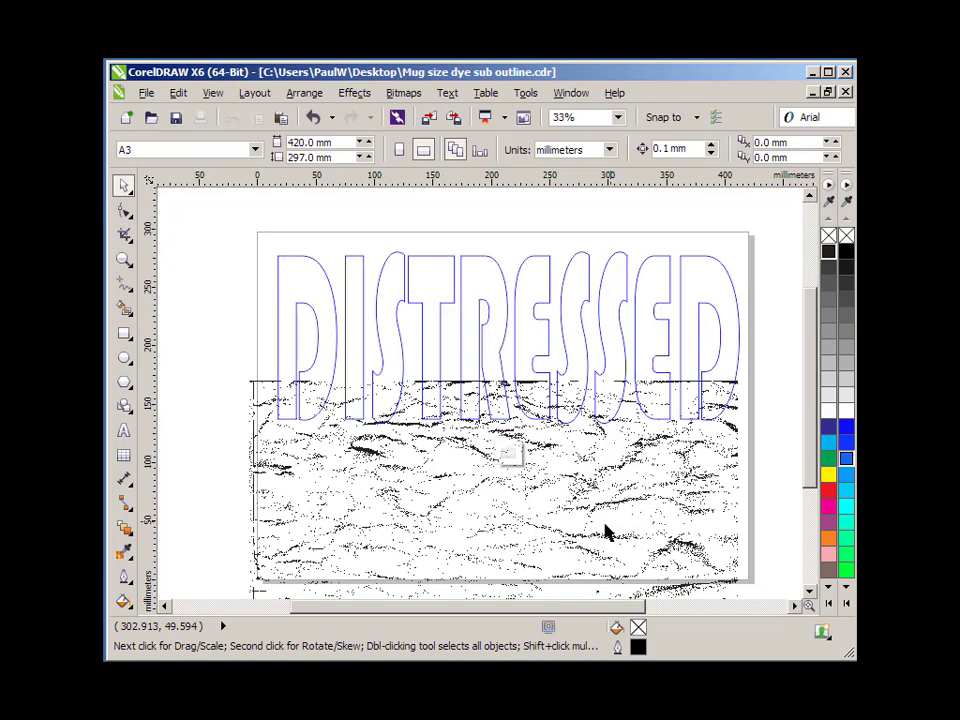
left_click_drag(546, 551, 570, 388)
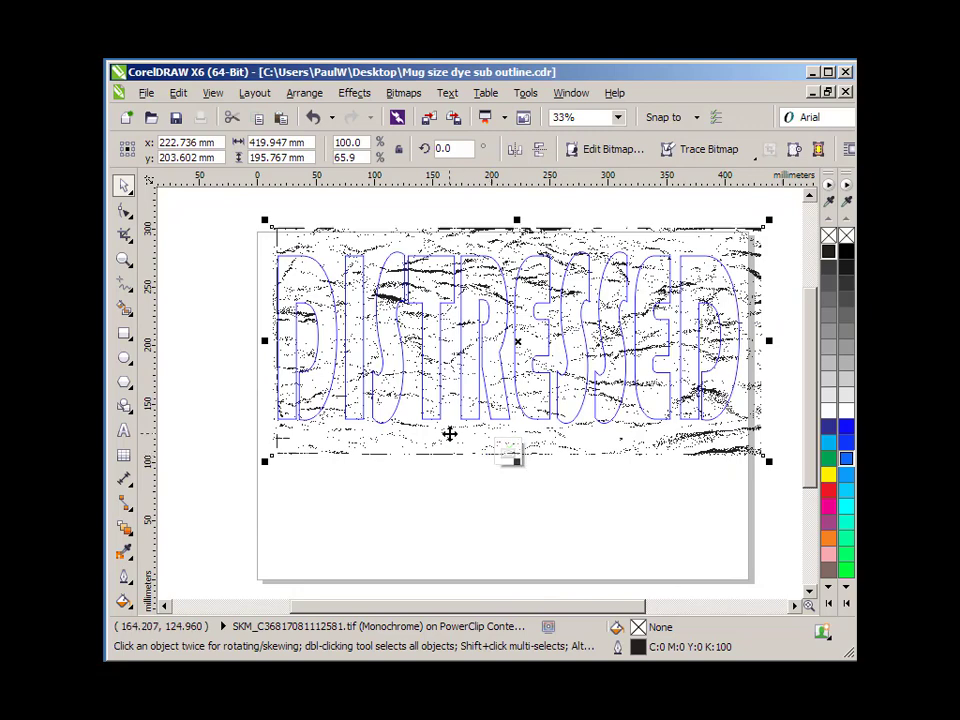
left_click_drag(450, 435, 427, 436)
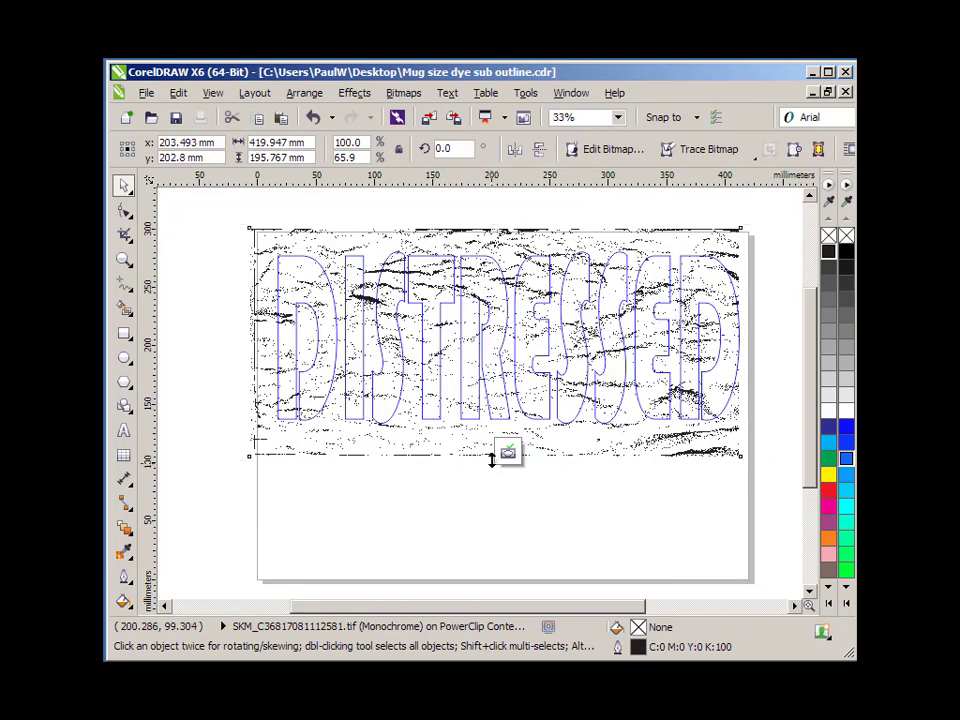
left_click_drag(494, 462, 494, 431)
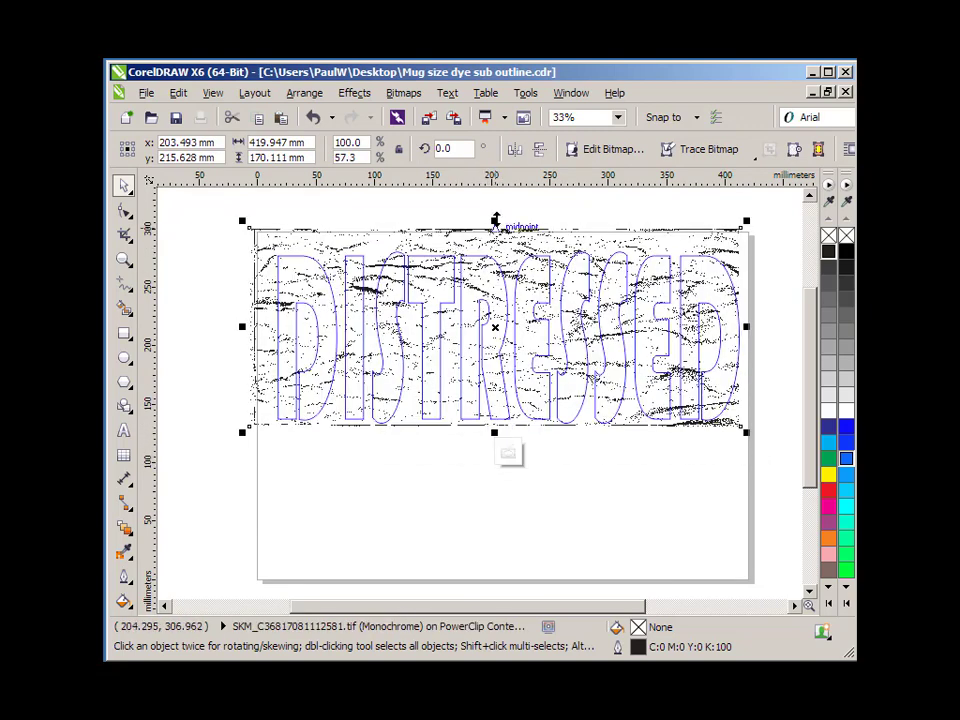
left_click_drag(494, 221, 494, 237)
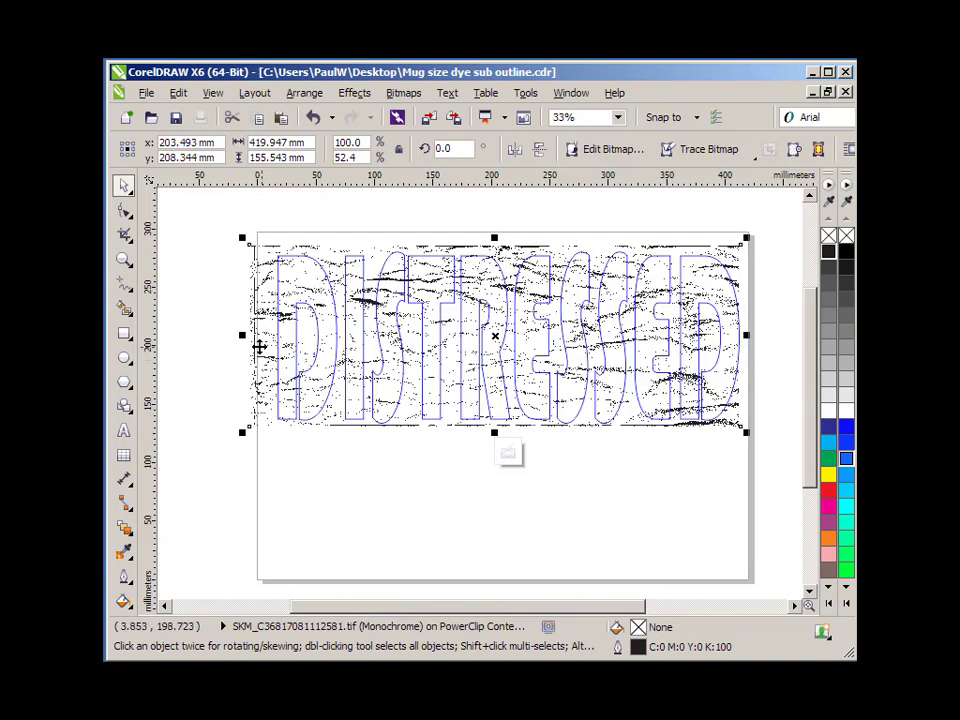
left_click_drag(245, 337, 265, 337)
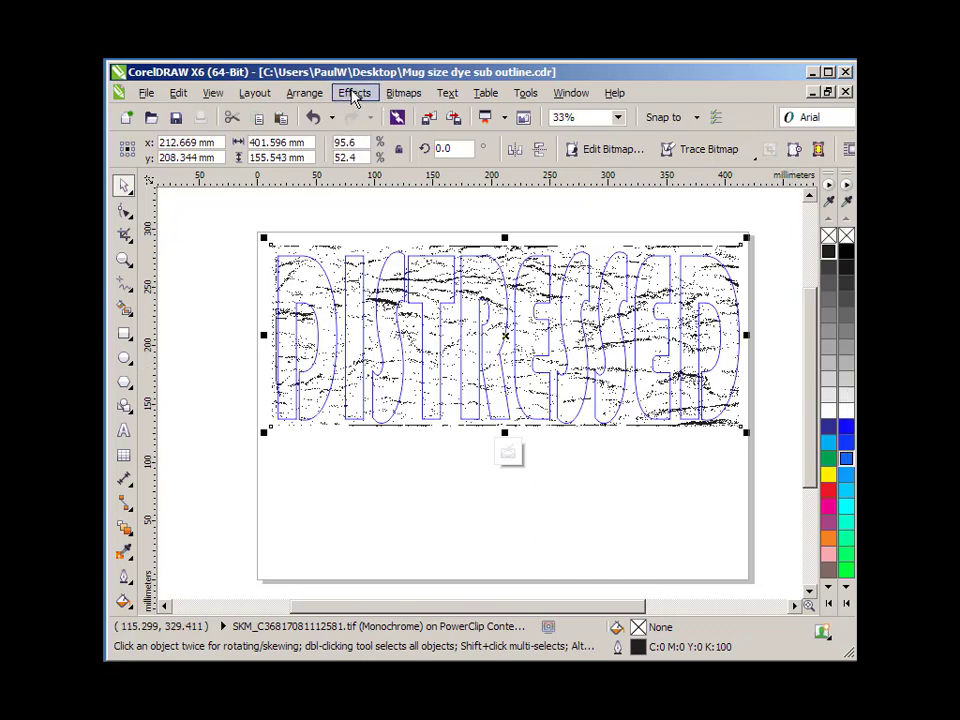
left_click(354, 95)
left_click(354, 95)
Finish editing the PowerClip, then zoom in so the crumpled texture shows through the DISTRESSED letters
right_click(429, 267)
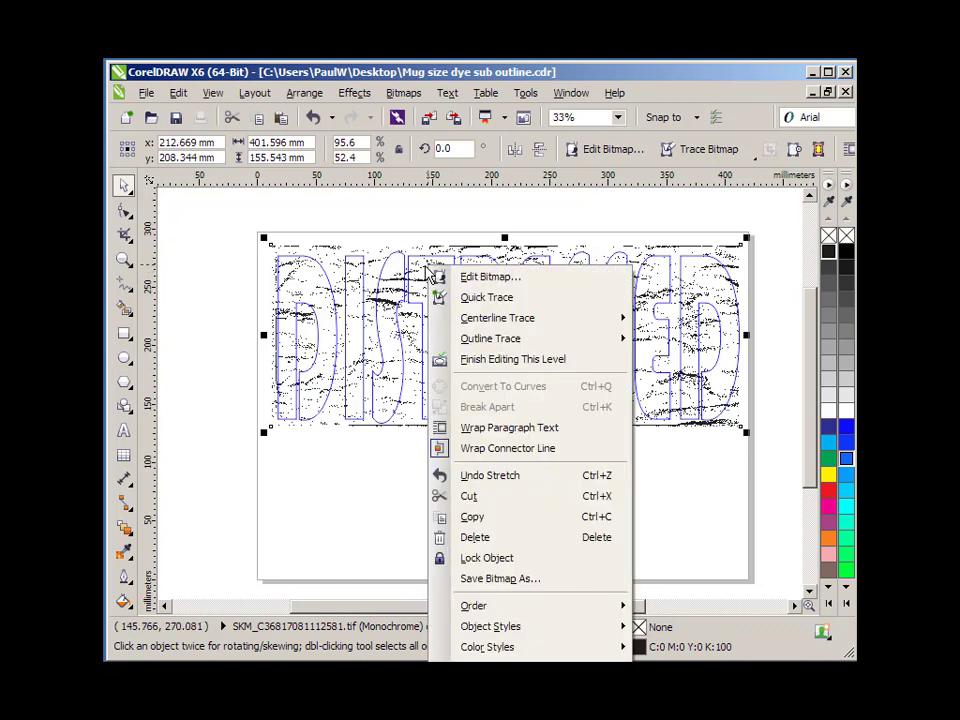
left_click(514, 362)
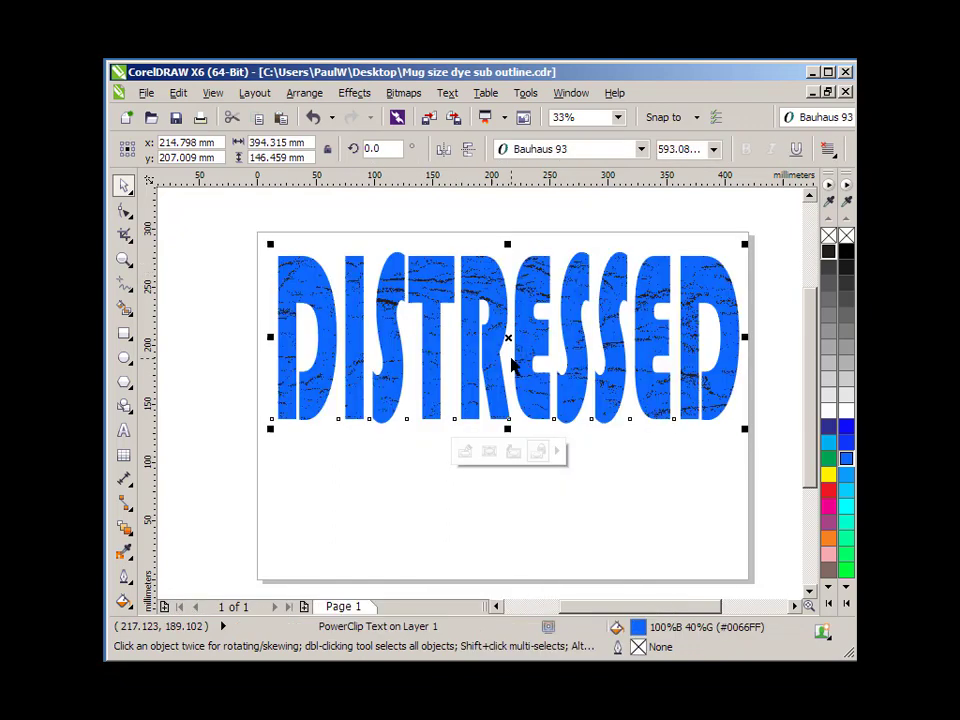
left_click(124, 259)
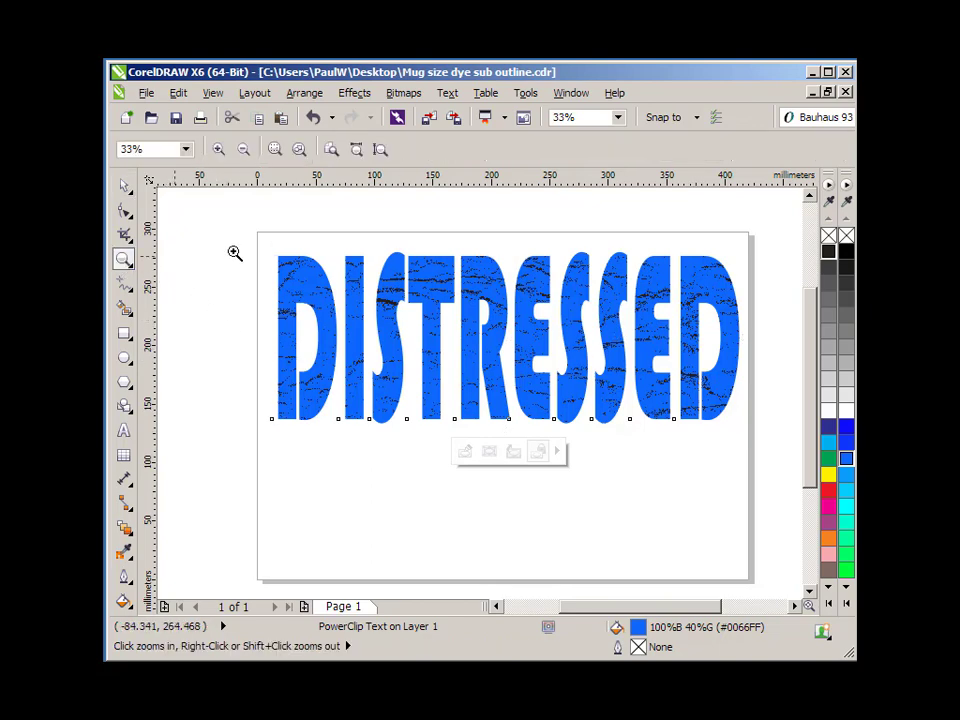
left_click_drag(261, 248, 746, 431)
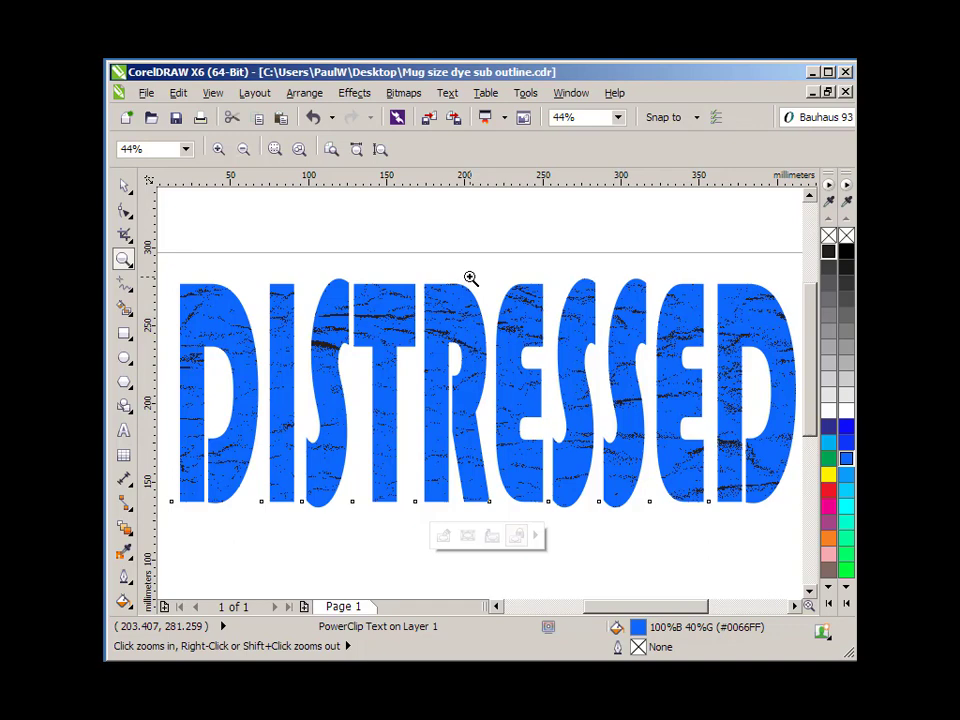